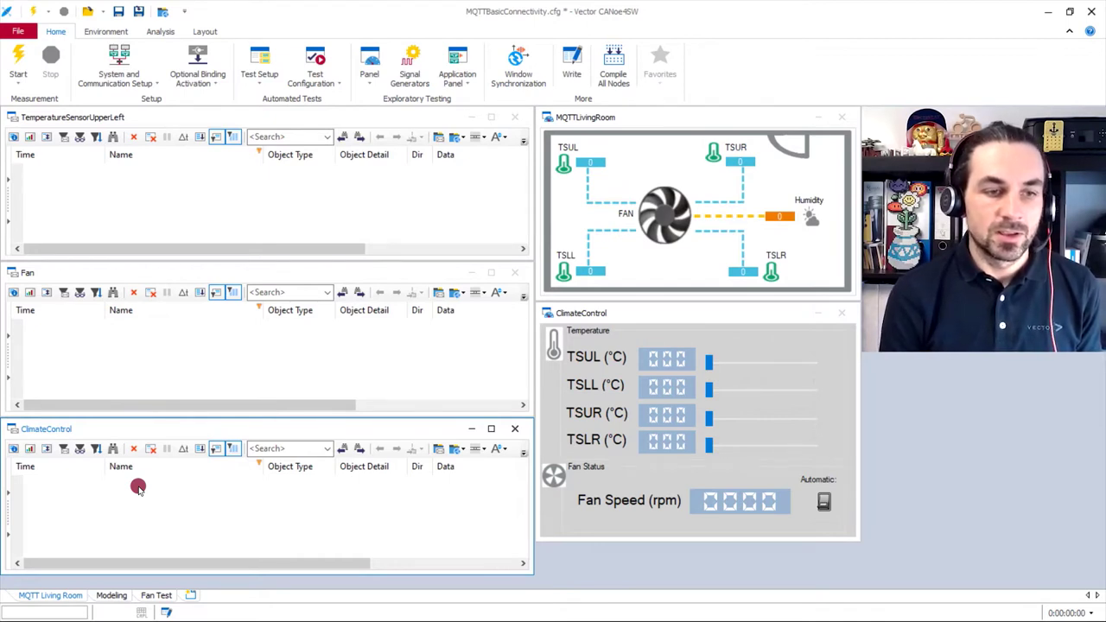
Step: Open ClimateSimulation.vcdl for editing from the data source row on the Modeling page
left_click(112, 595)
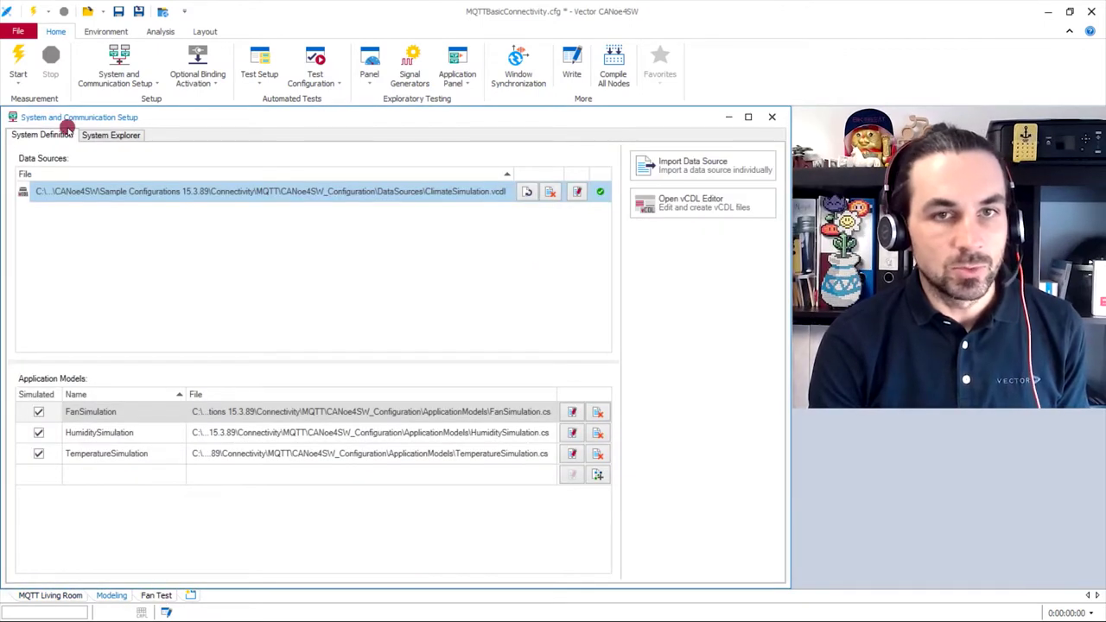
left_click(575, 193)
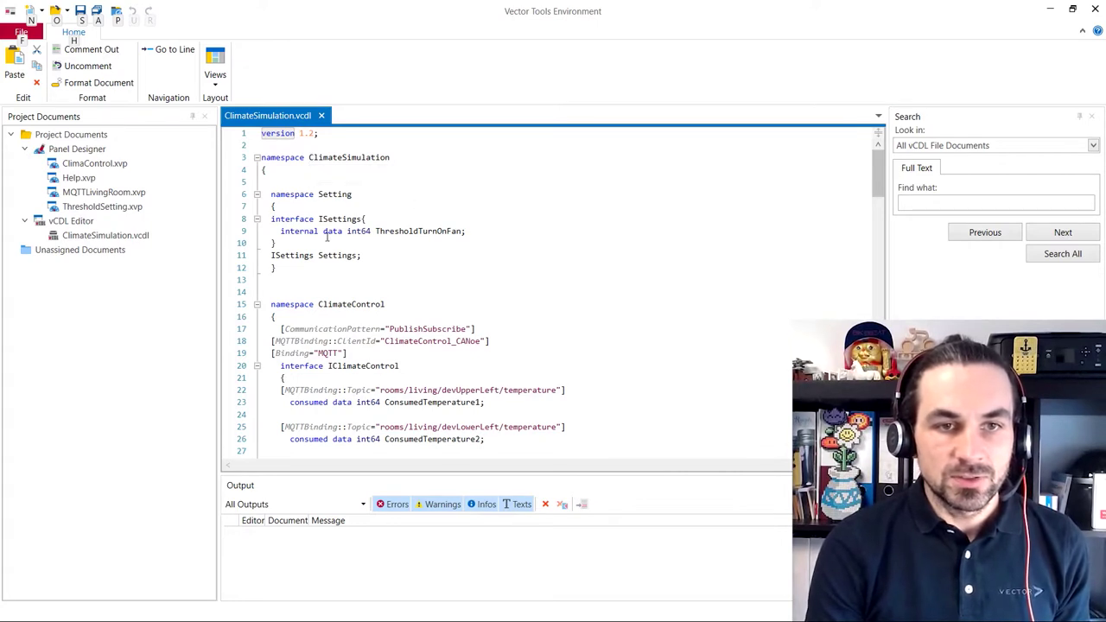
double_click(346, 366)
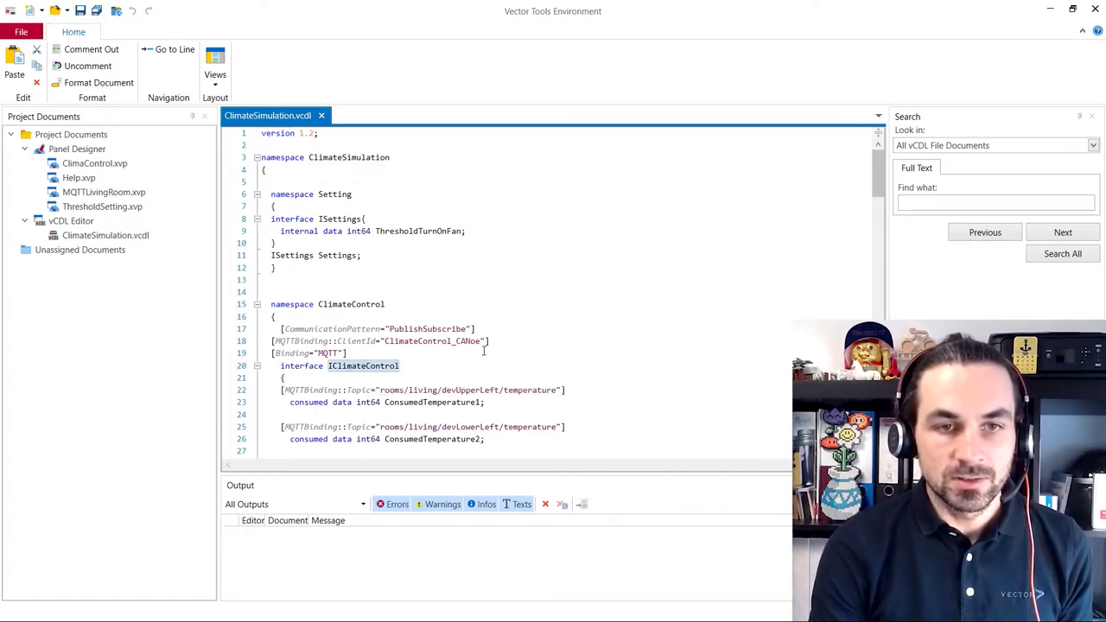
scroll(501, 346, "down", 2)
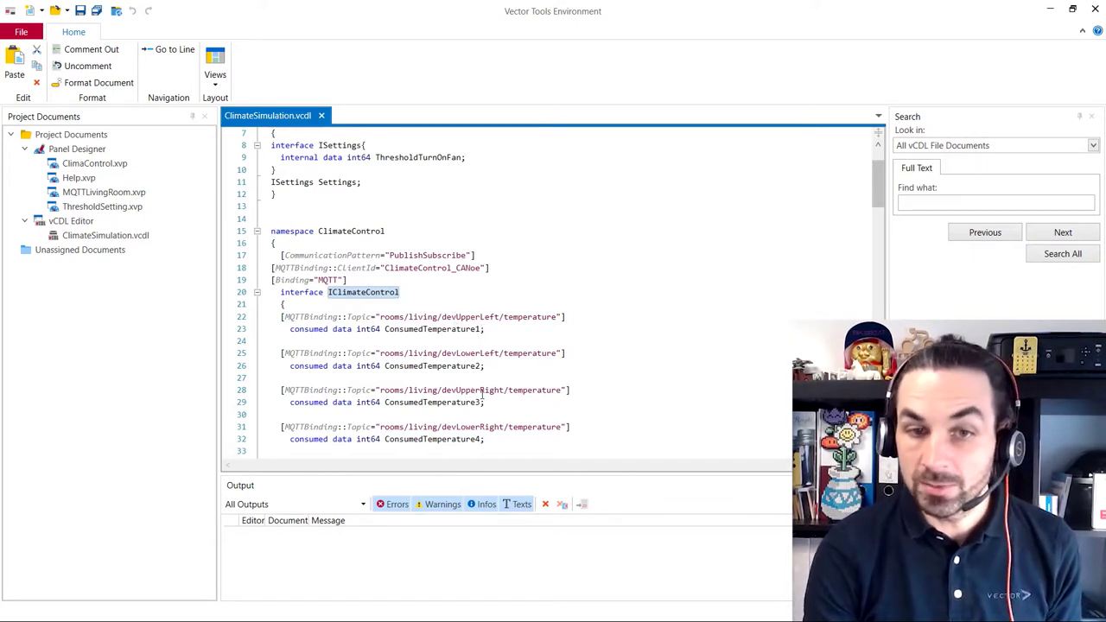
scroll(478, 411, "down", 2)
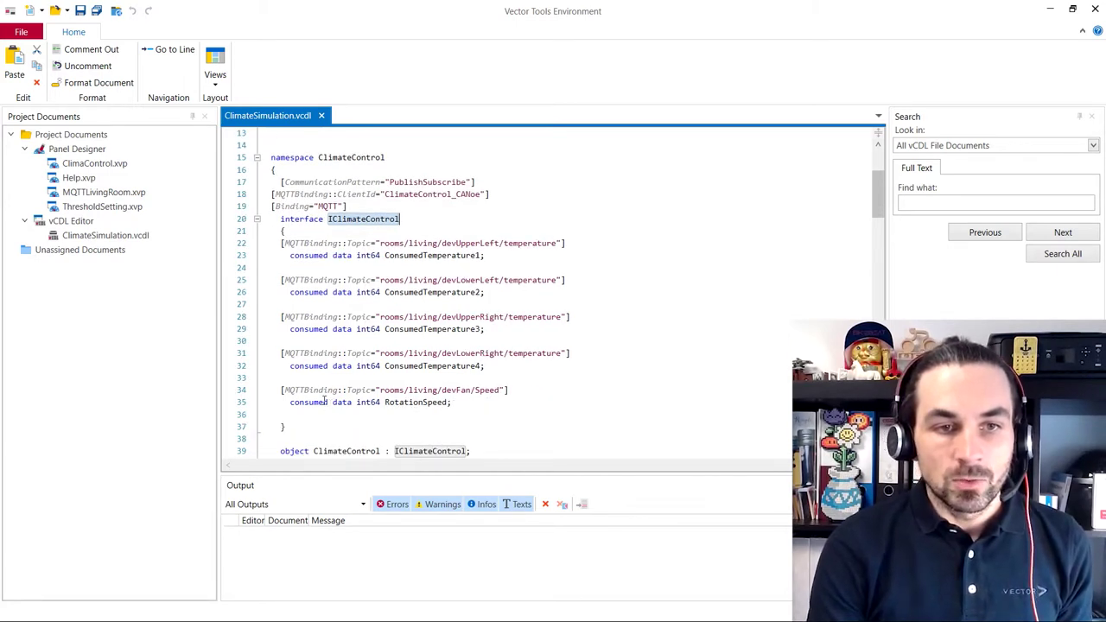
mouse_move(315, 404)
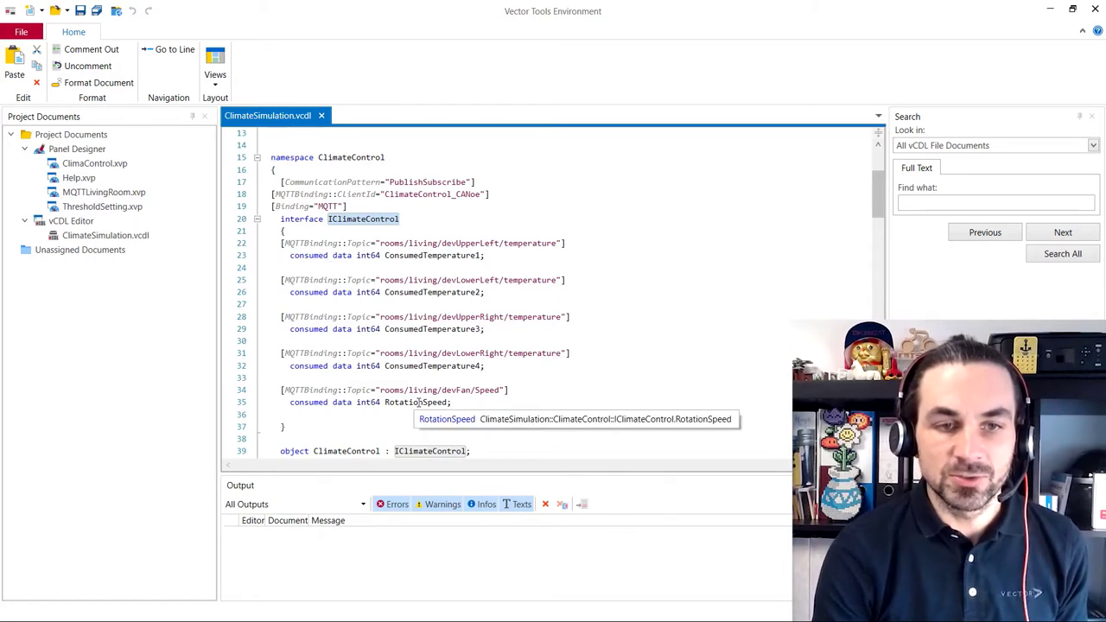
scroll(490, 387, "down", 3)
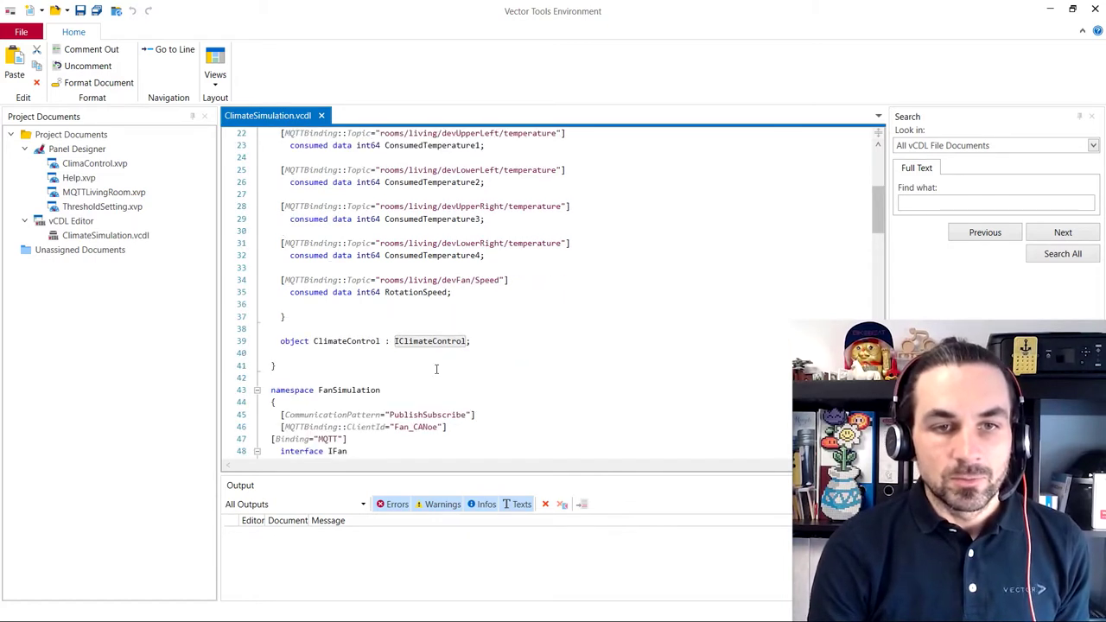
key("F12")
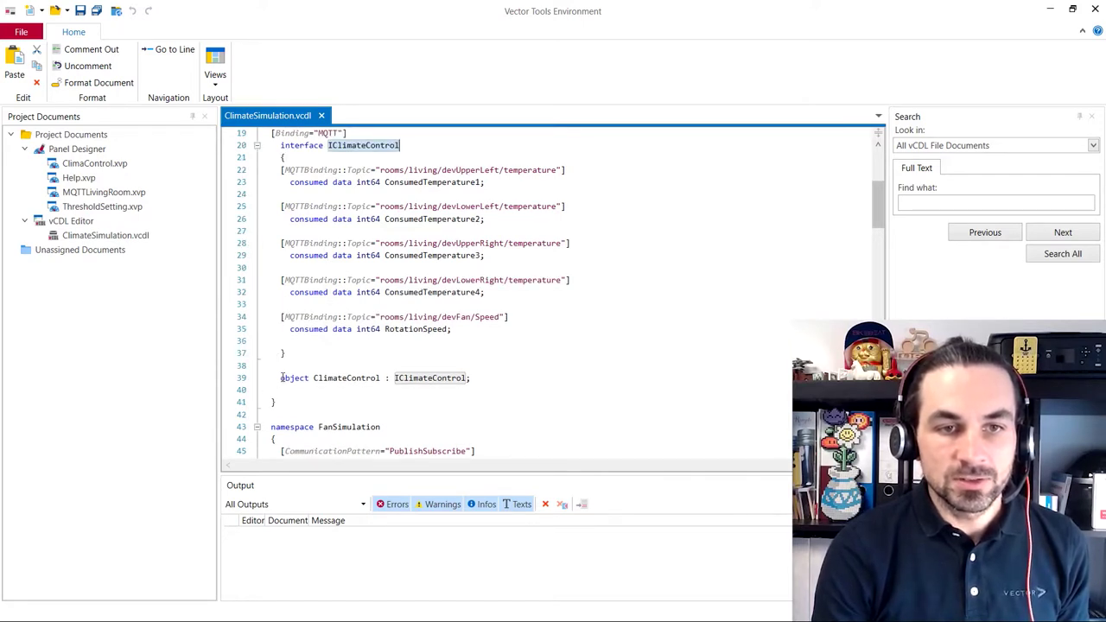
left_click_drag(280, 377, 470, 378)
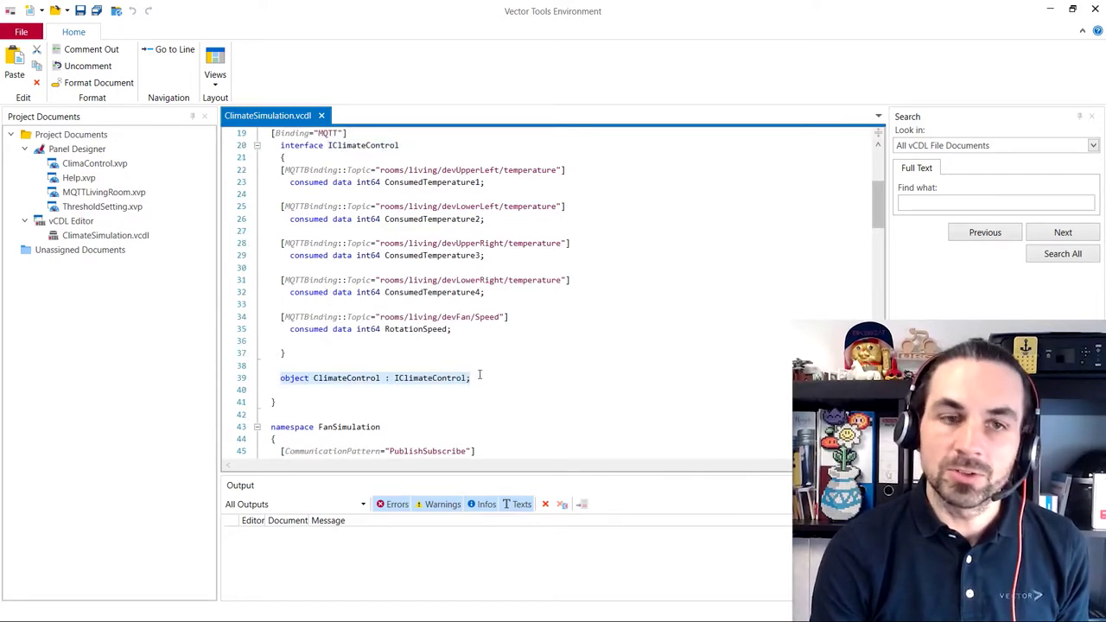
scroll(487, 363, "down", 3)
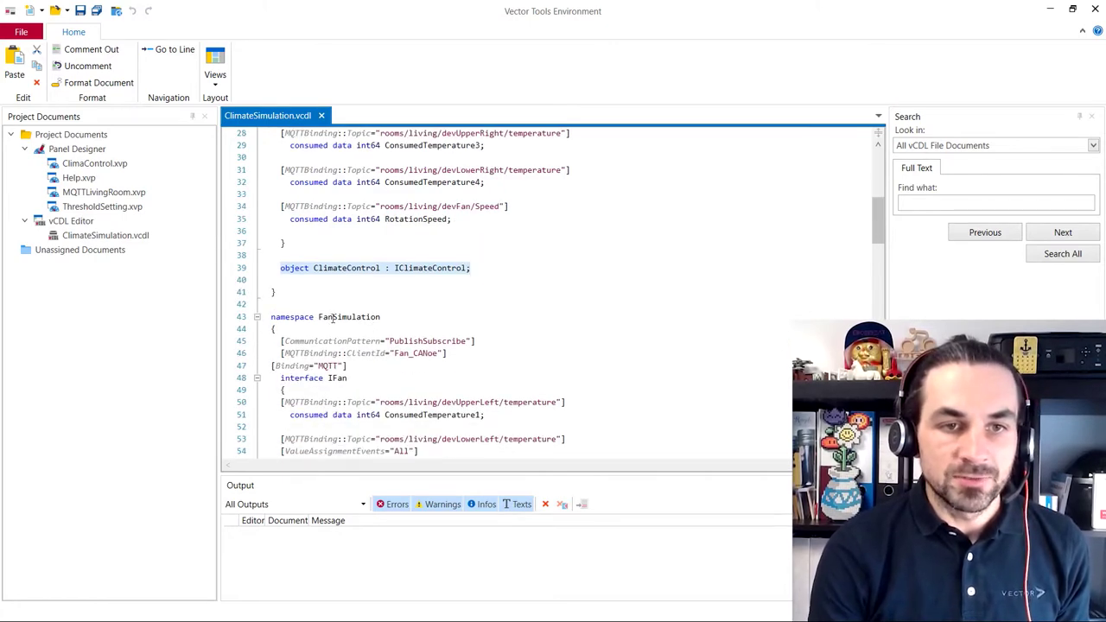
scroll(348, 317, "down", 3)
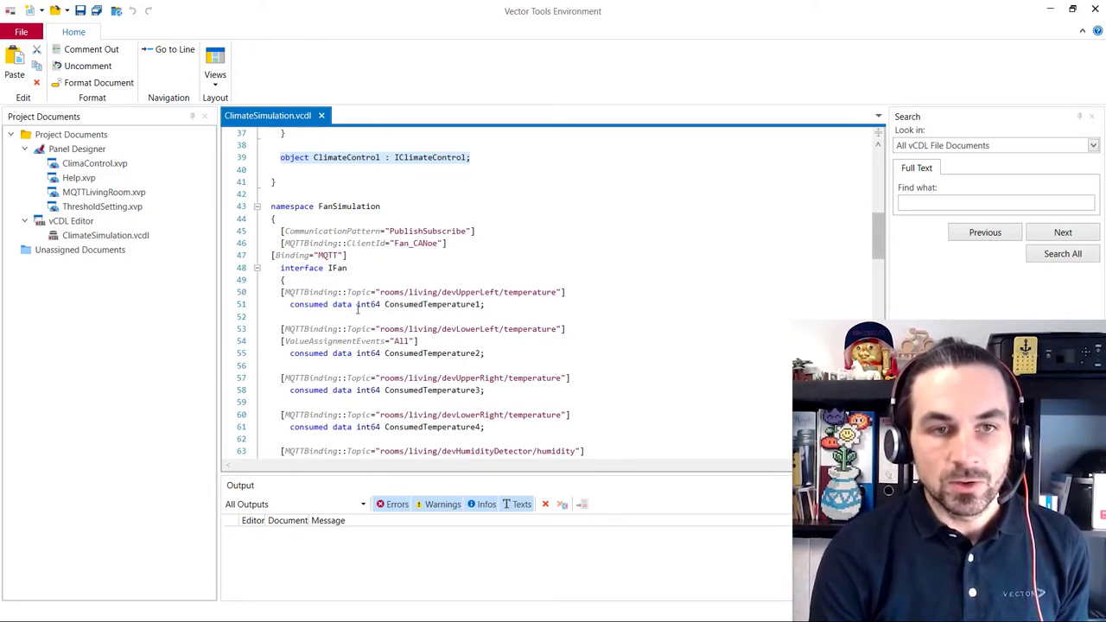
mouse_move(326, 309)
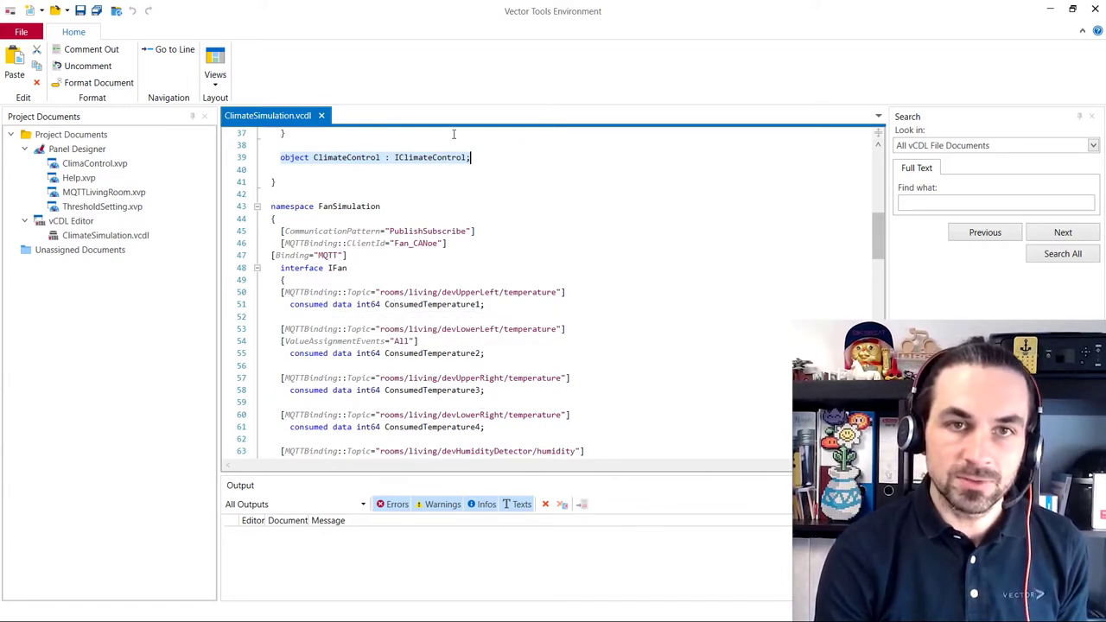
mouse_move(485, 382)
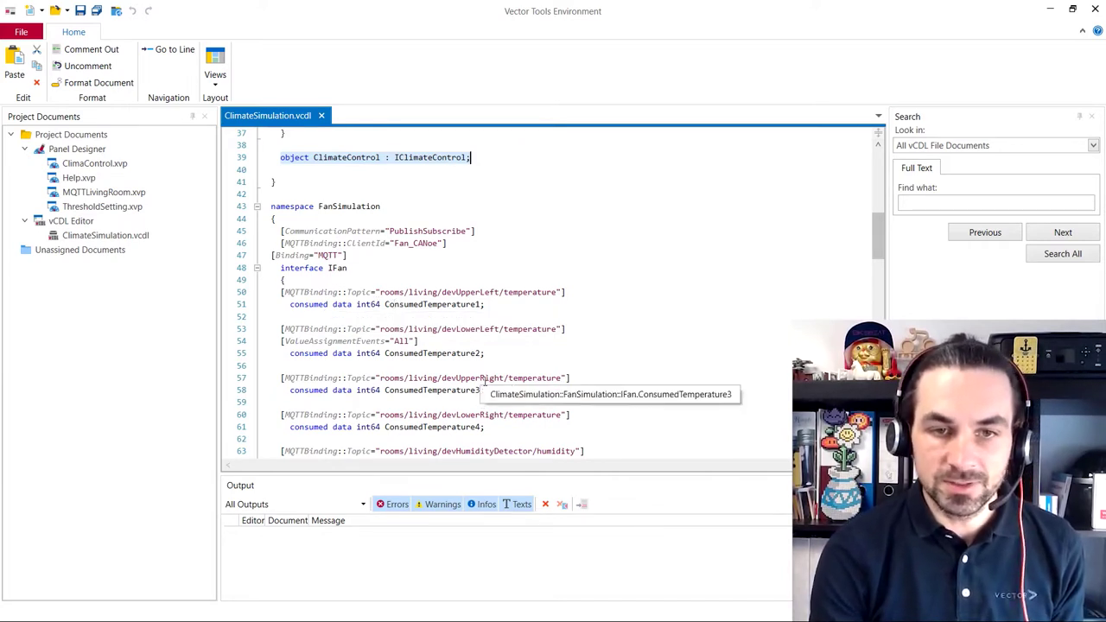
scroll(485, 382, "down", 2)
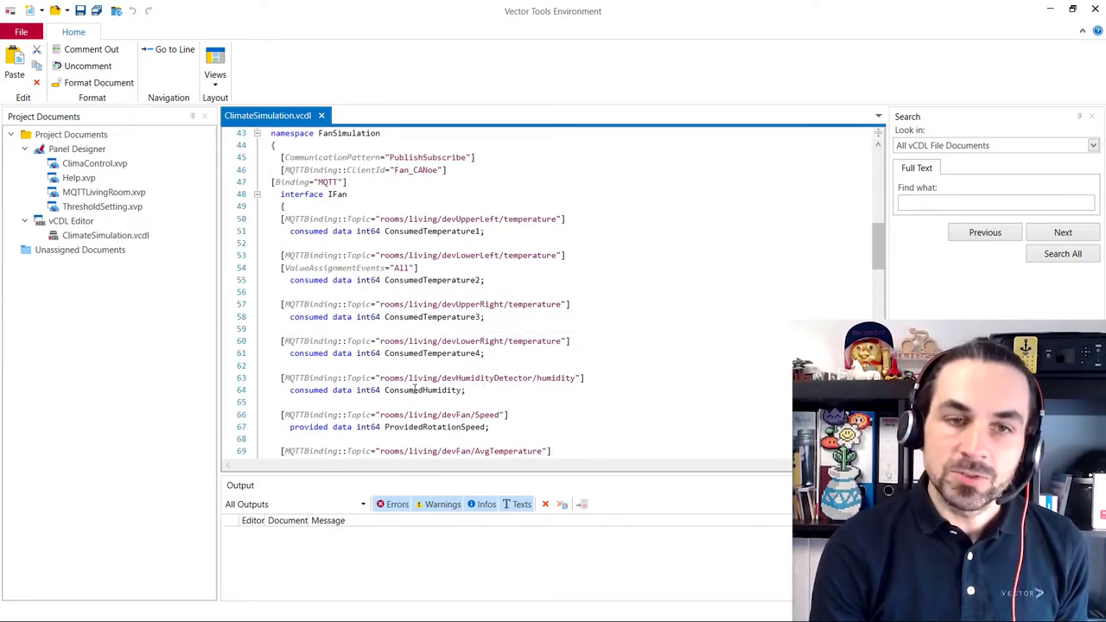
mouse_move(416, 389)
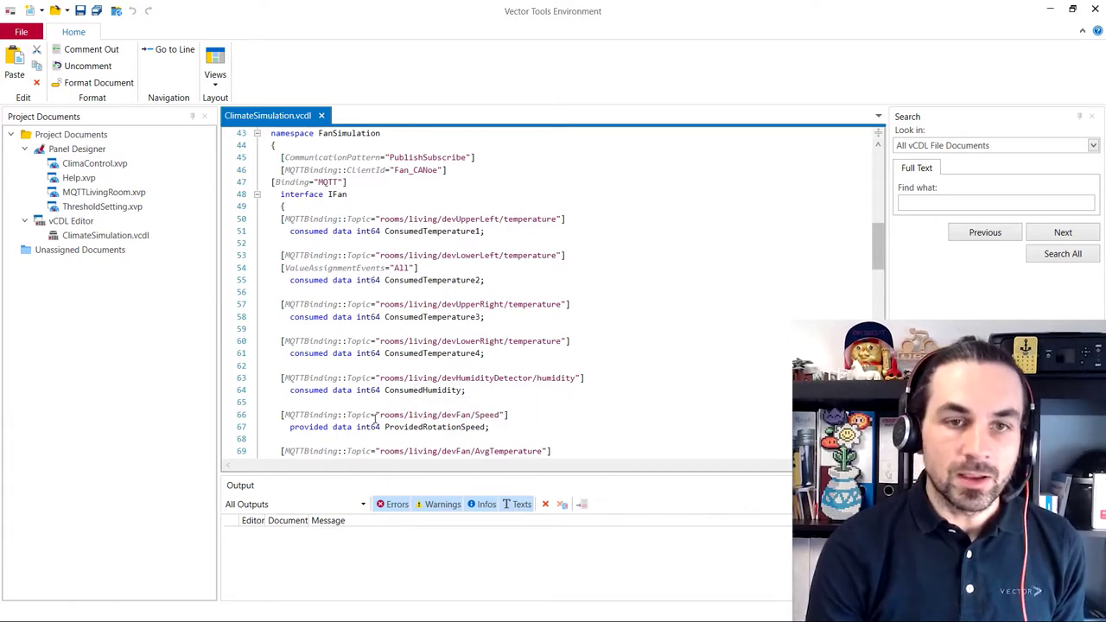
mouse_move(374, 419)
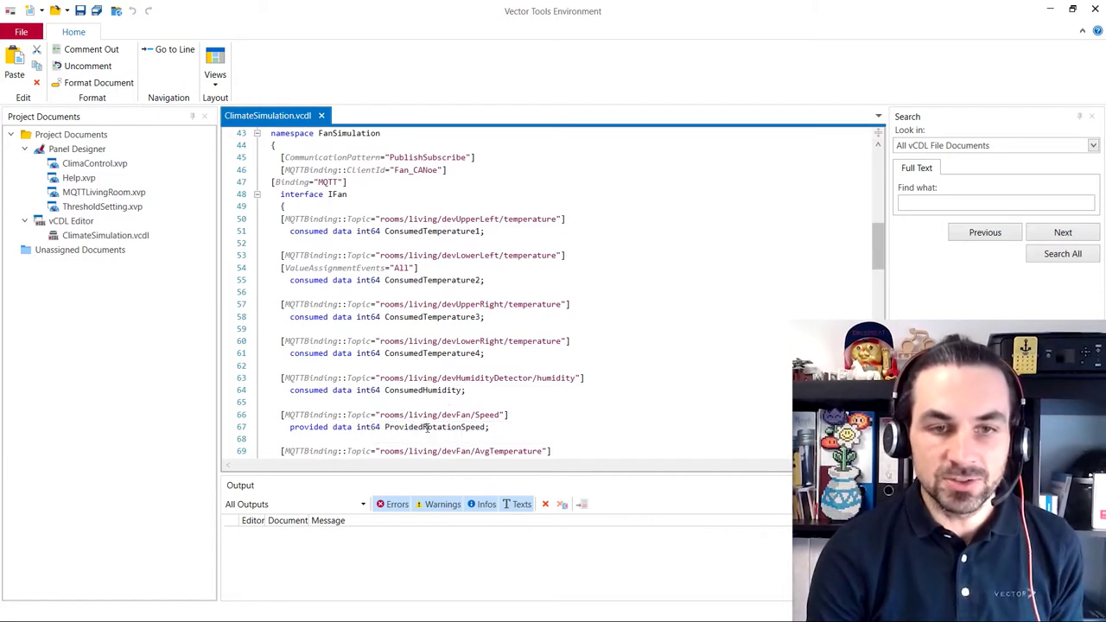
left_click(291, 427)
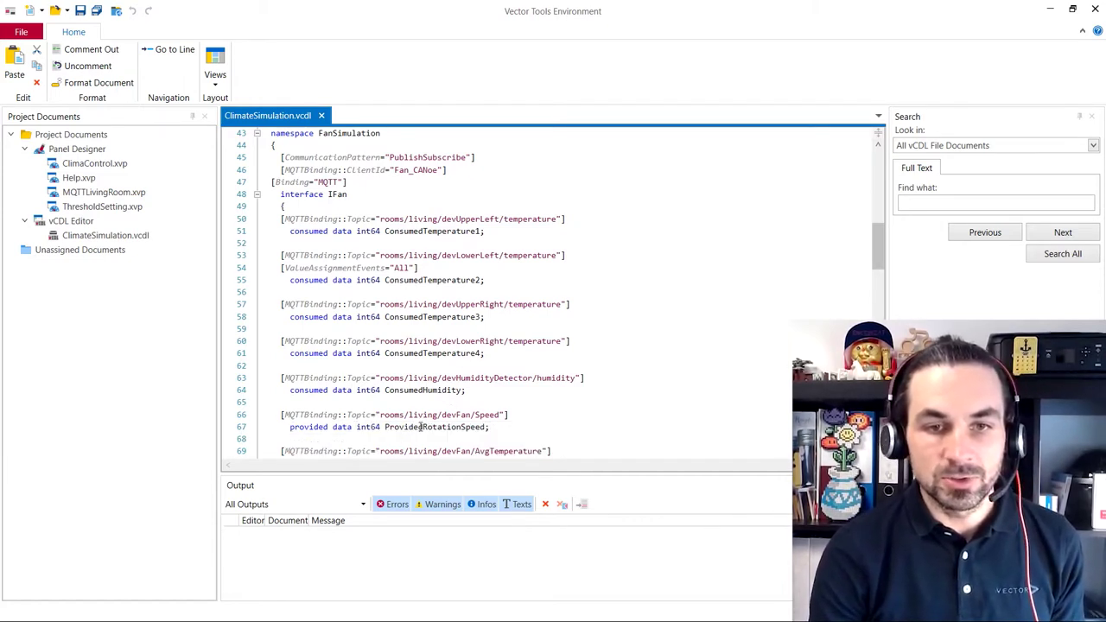
mouse_move(421, 427)
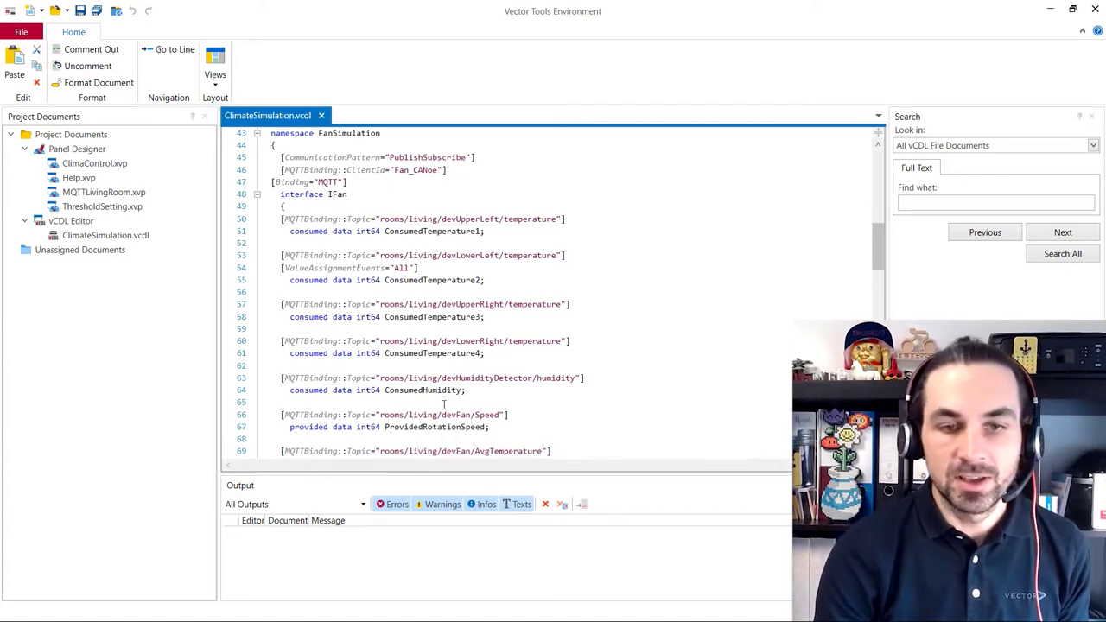
scroll(498, 353, "down", 2)
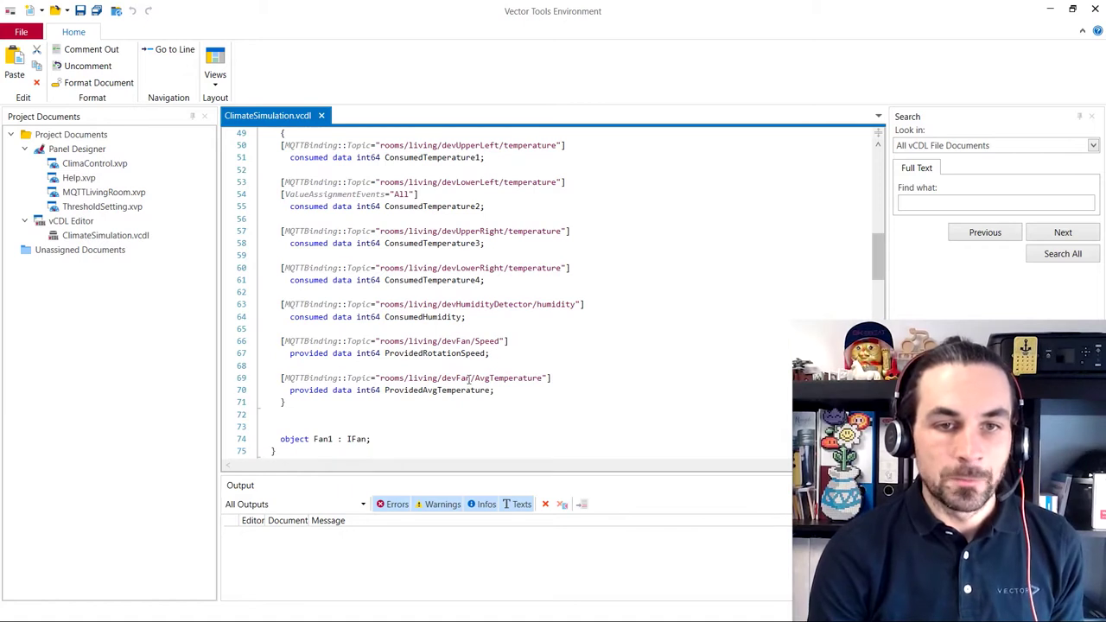
double_click(450, 390)
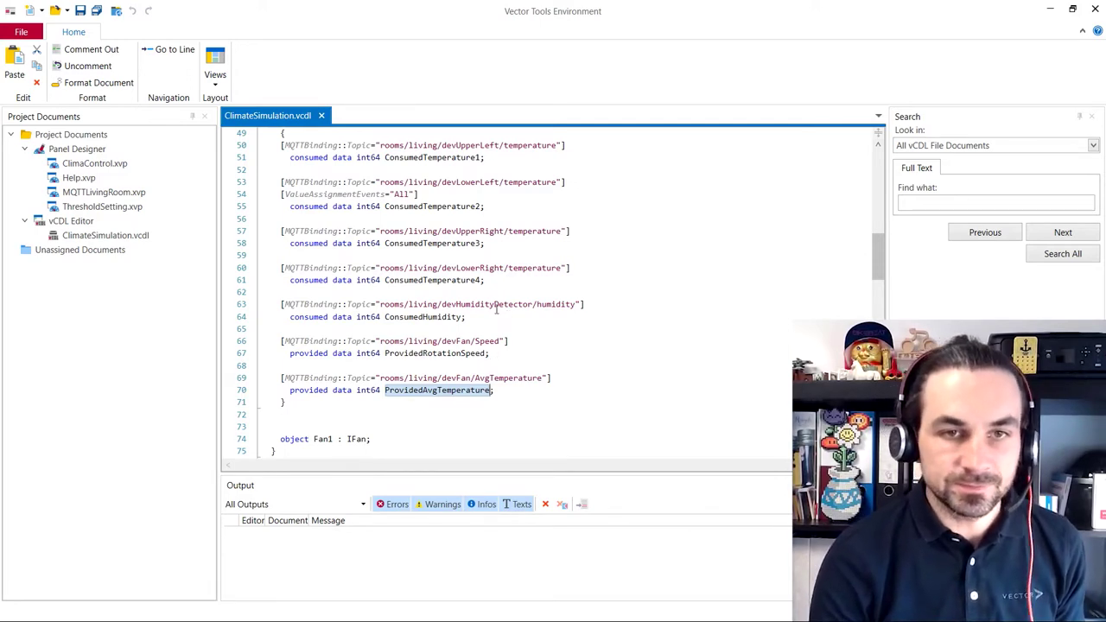
scroll(419, 328, "up", 4)
scroll(386, 332, "down", 4)
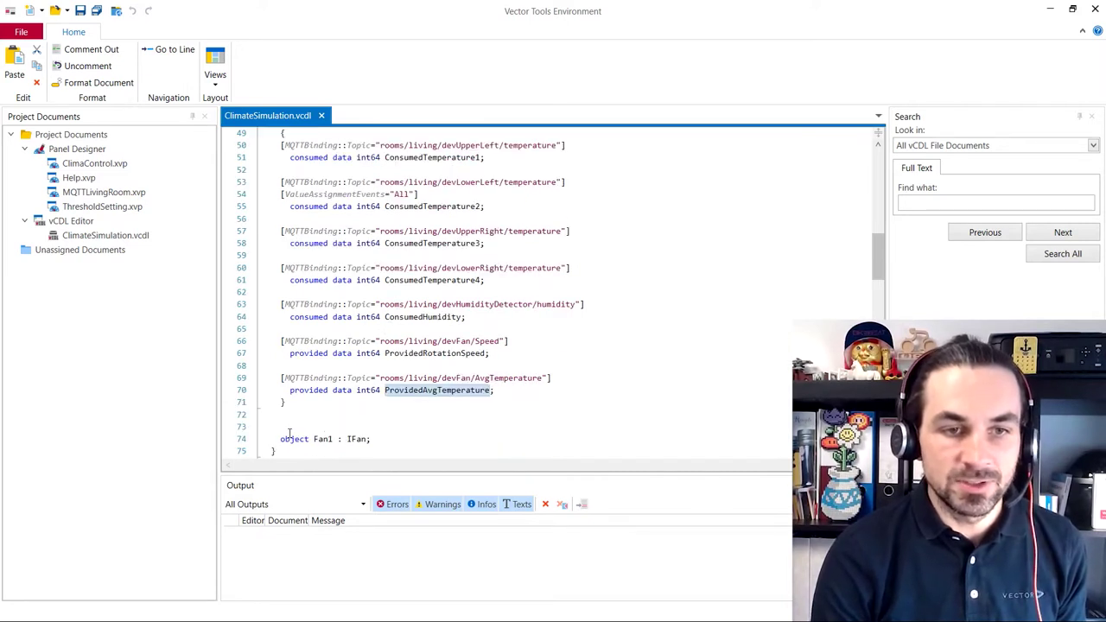
left_click_drag(279, 439, 363, 438)
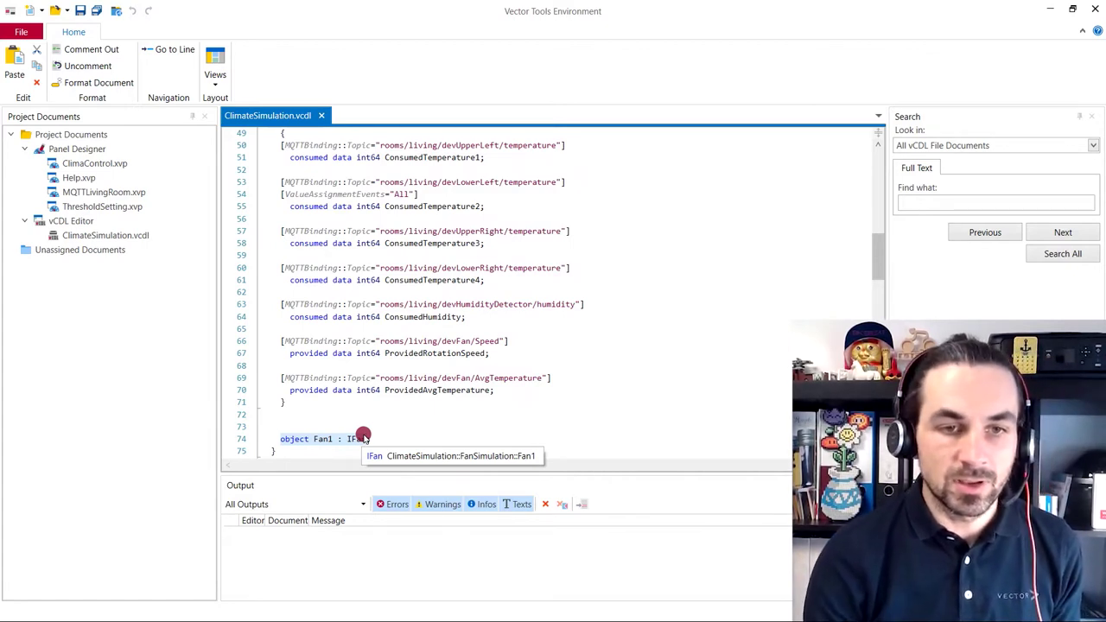
scroll(424, 368, "down", 3)
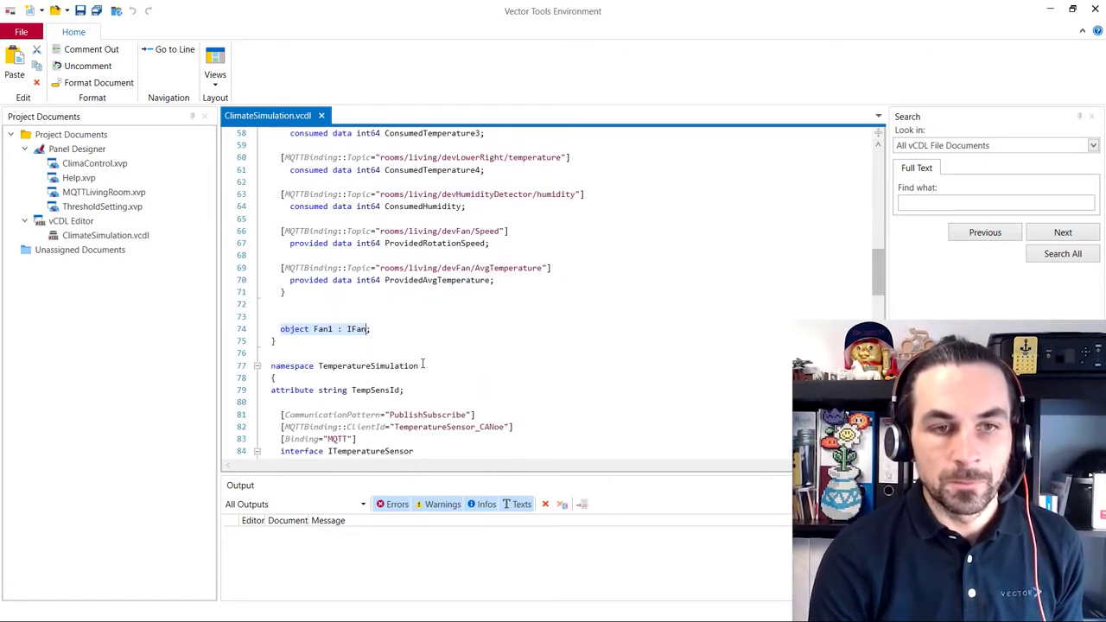
scroll(333, 374, "down", 2)
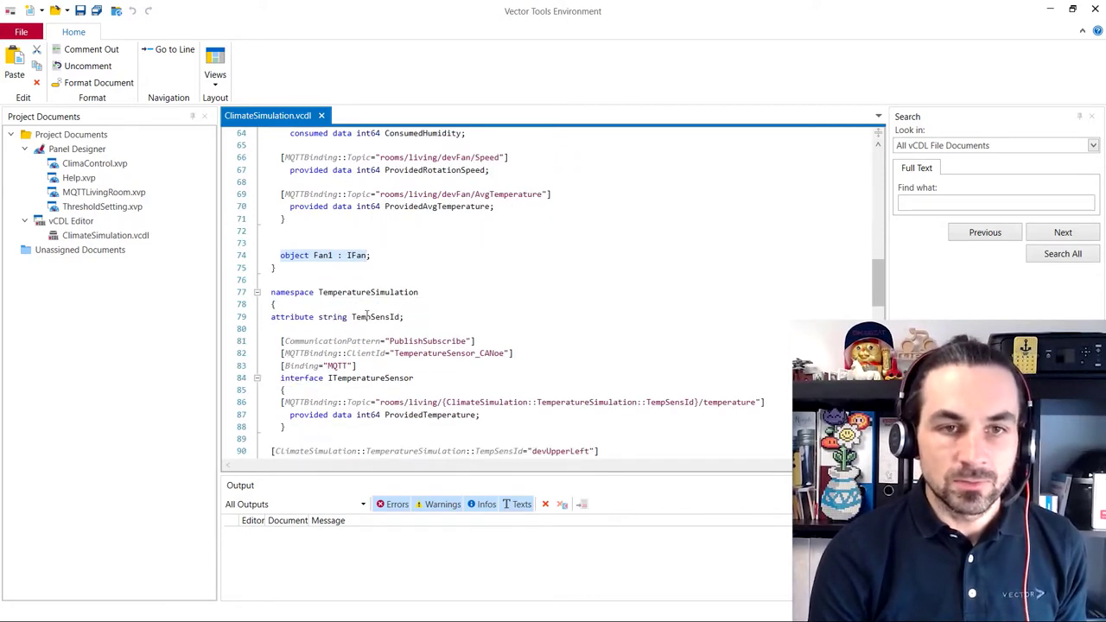
scroll(424, 391, "down", 1)
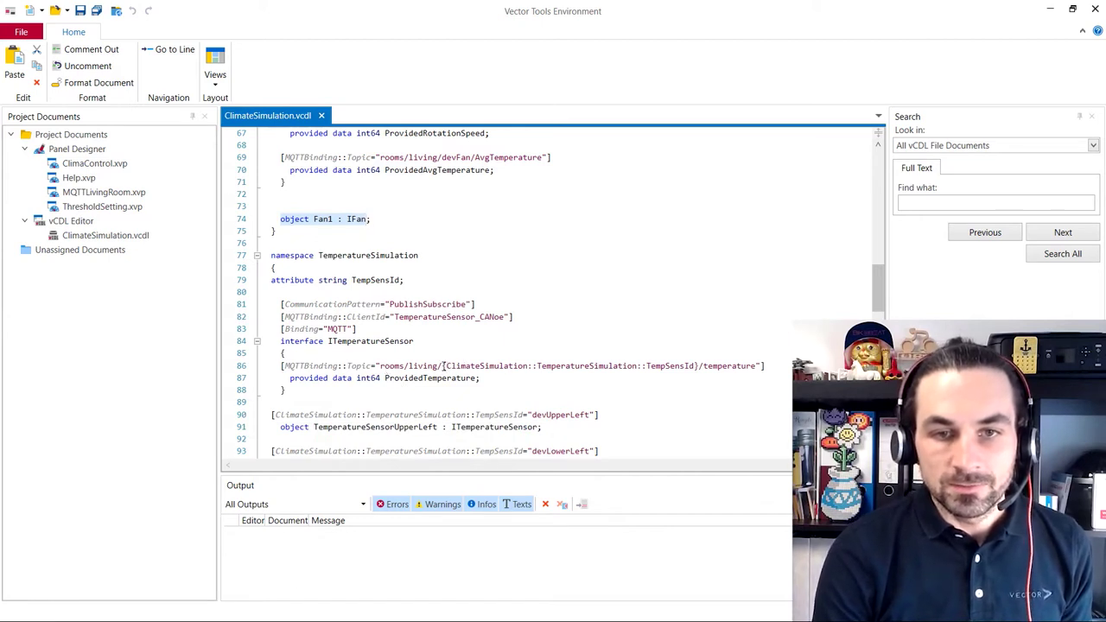
left_click_drag(443, 366, 701, 366)
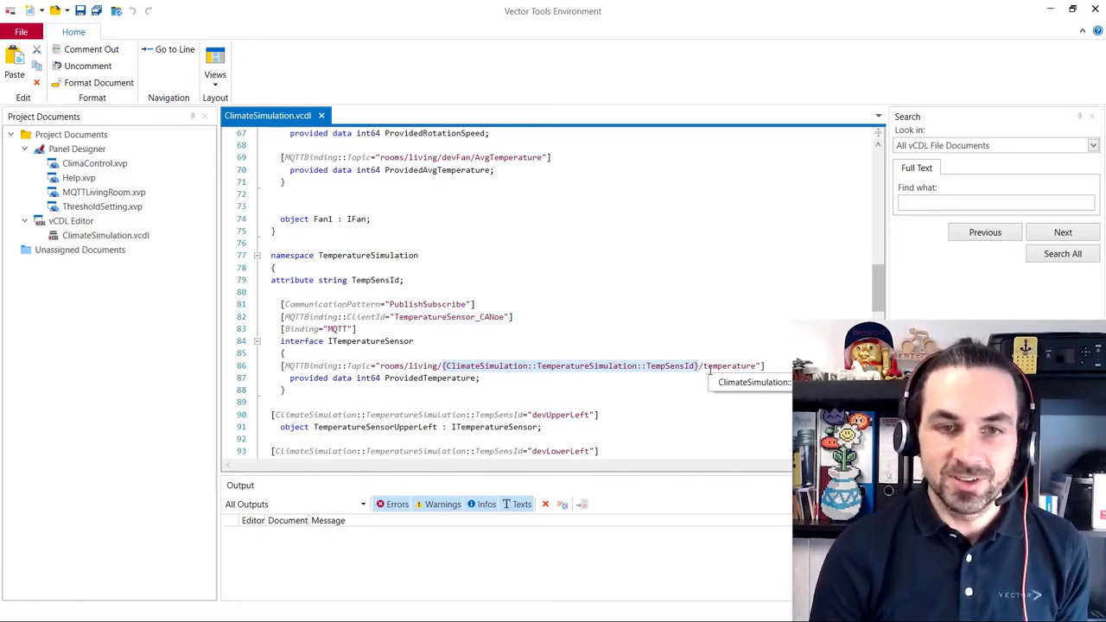
left_click(403, 379)
left_click_drag(413, 382, 478, 380)
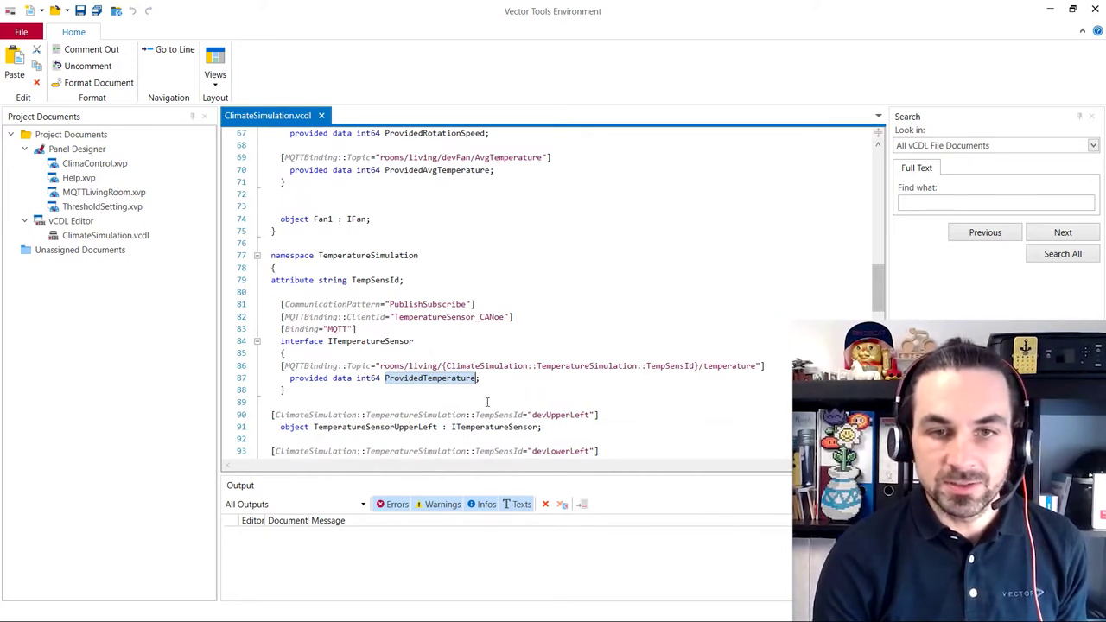
double_click(546, 416)
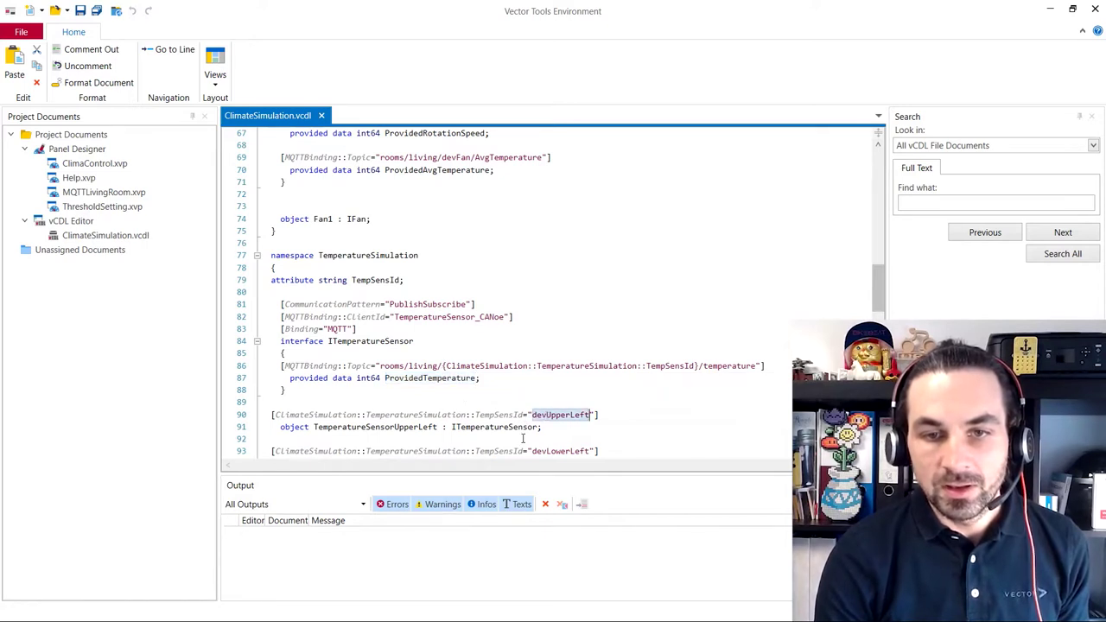
left_click(541, 415)
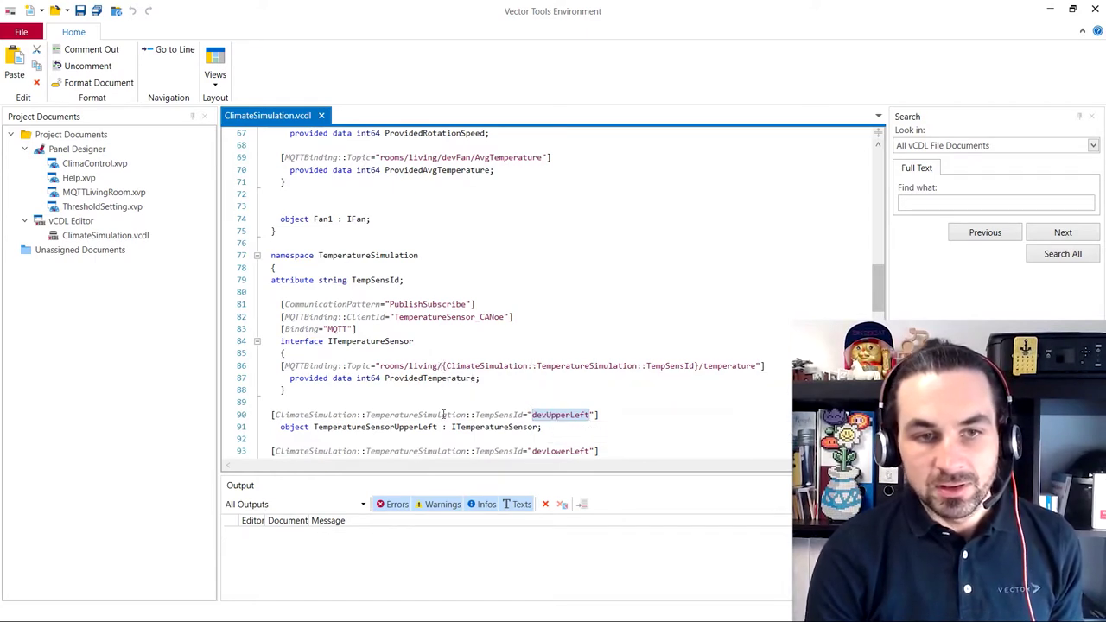
left_click(553, 416)
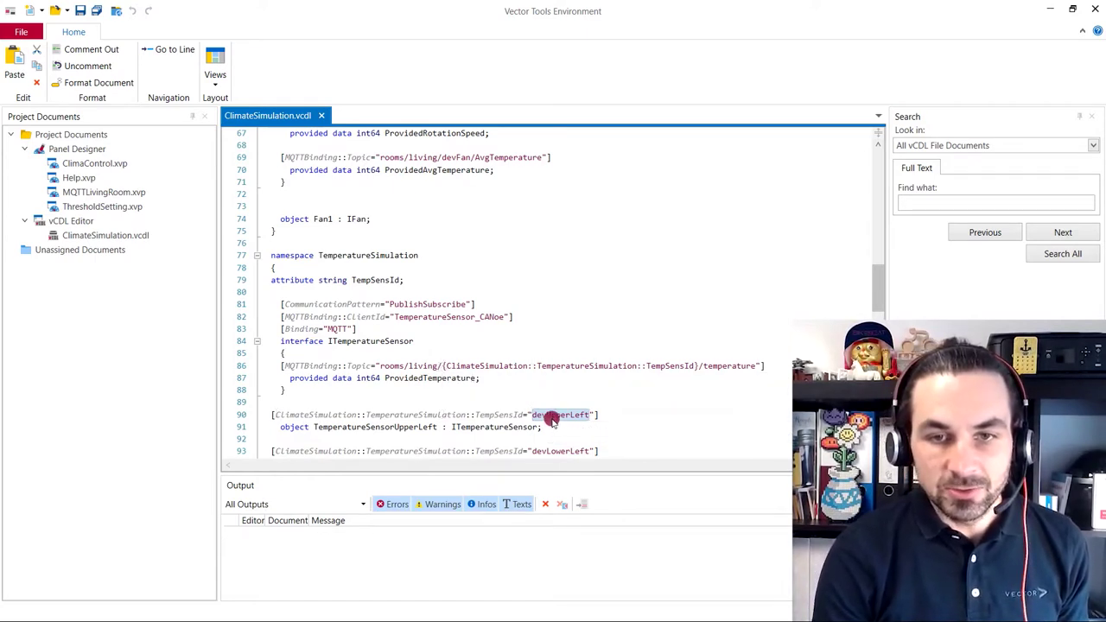
left_click_drag(276, 415, 525, 416)
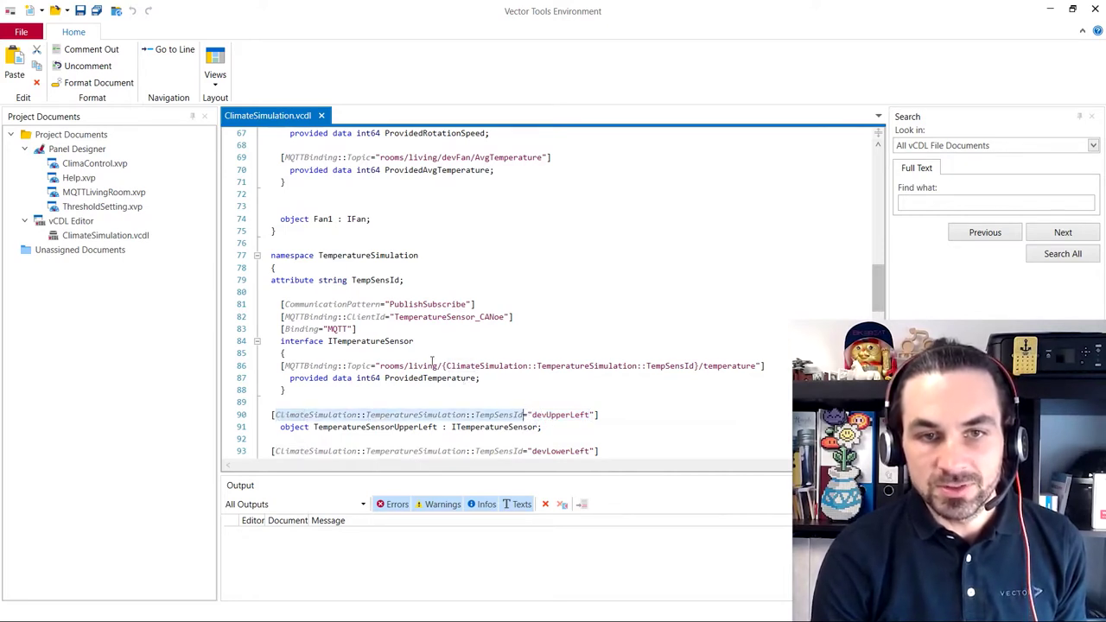
scroll(398, 275, "down", 3)
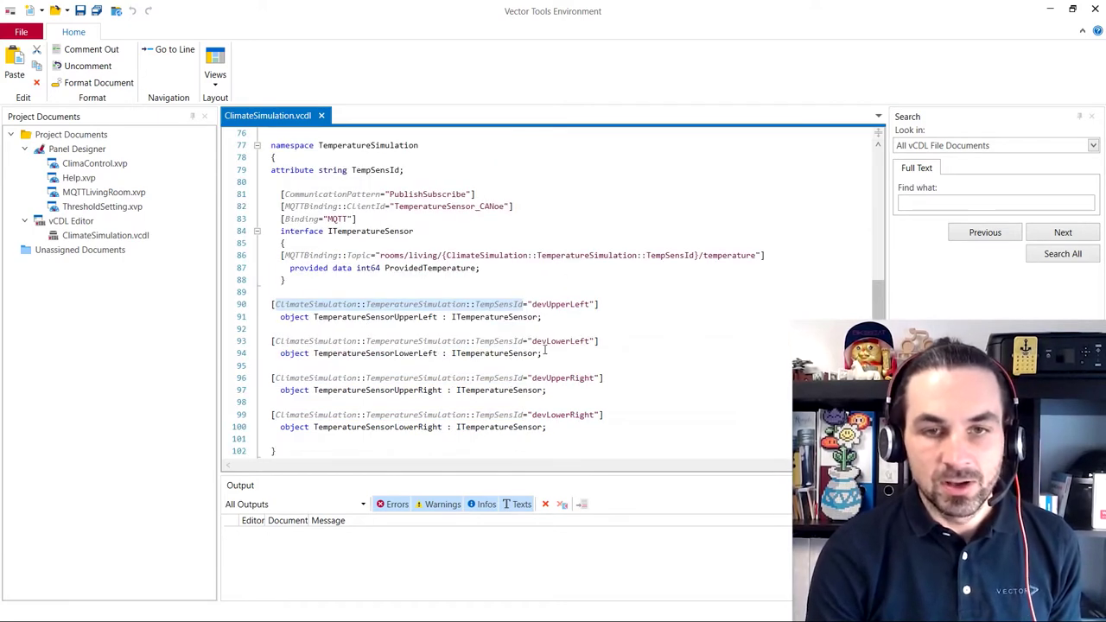
scroll(559, 345, "down", 5)
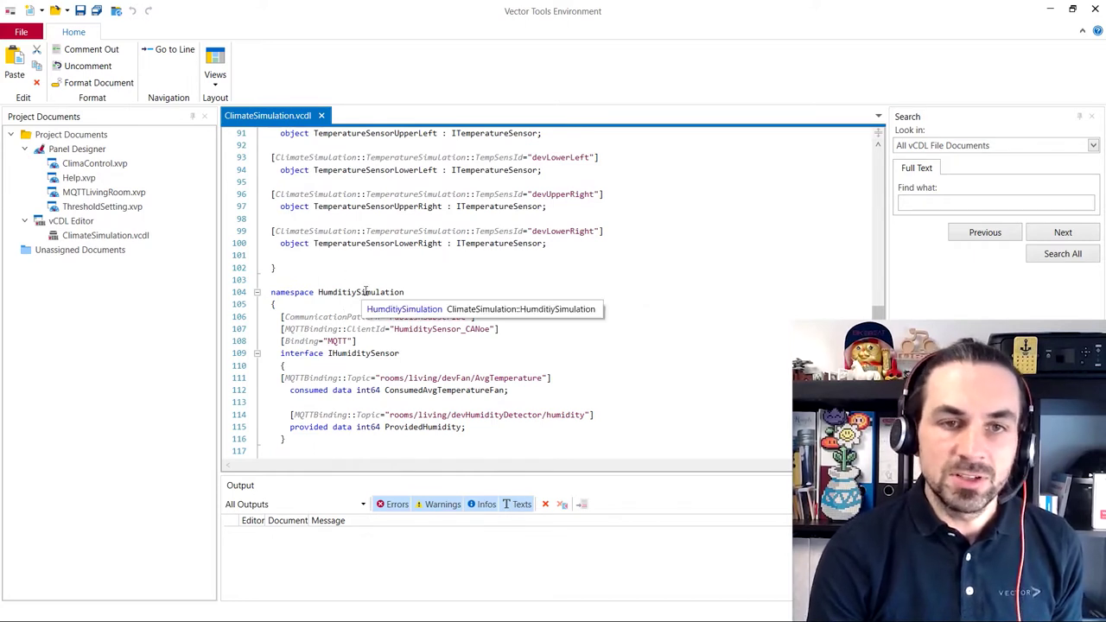
Step: Paste 'object HumiditySensor : IHumiditySensor;' at line 118, highlight it, and scroll through PanelSettings
type("object HumiditySensor : IHumiditySensor;")
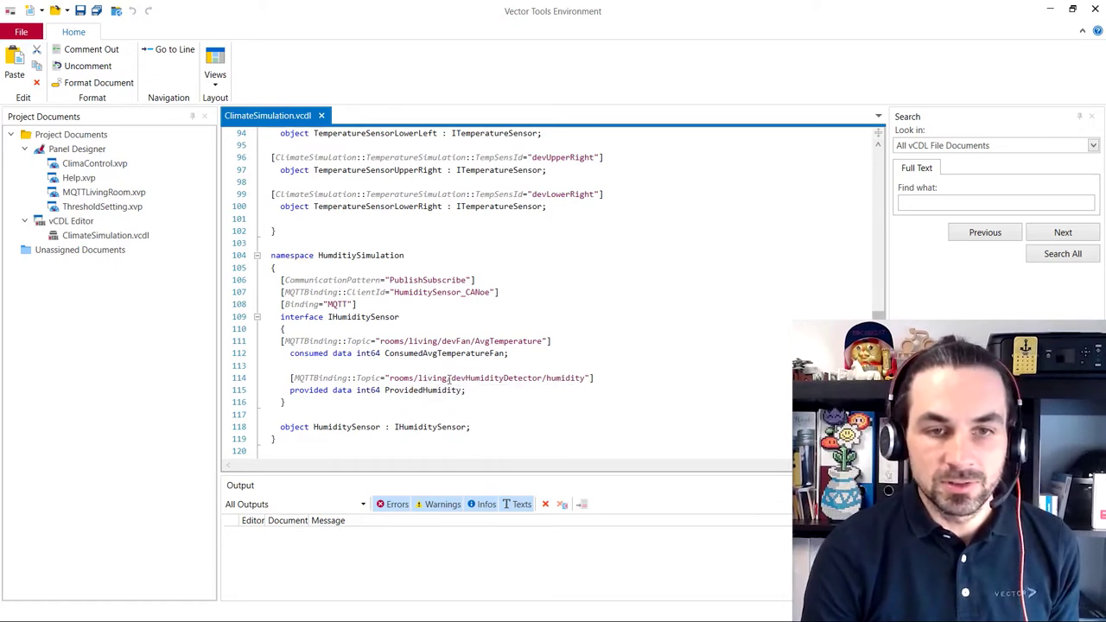
scroll(381, 403, "down", 1)
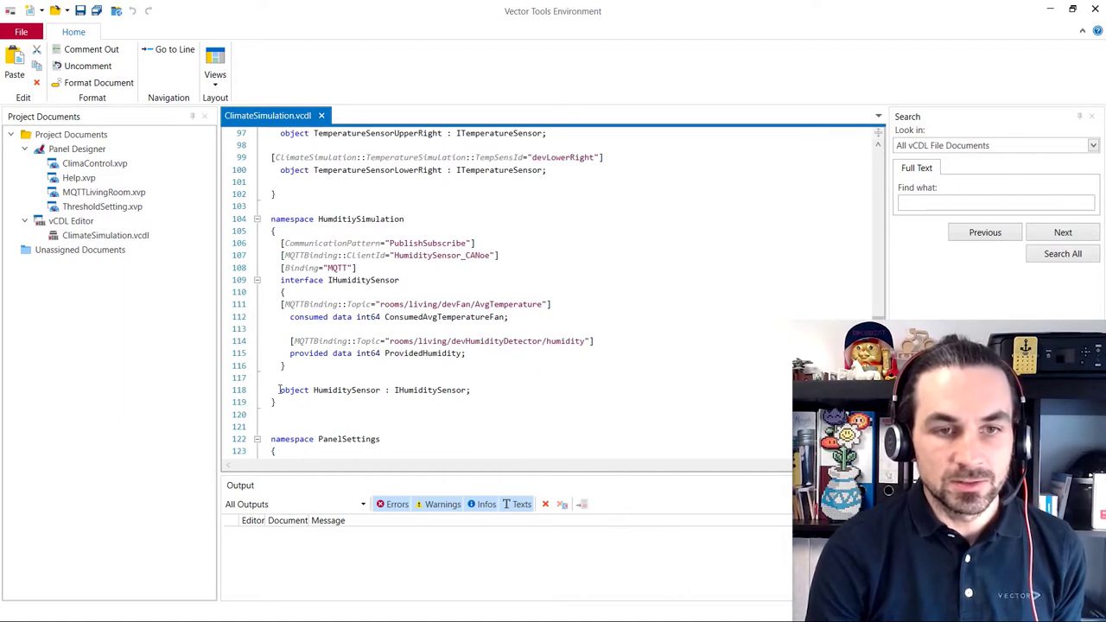
left_click_drag(280, 390, 465, 389)
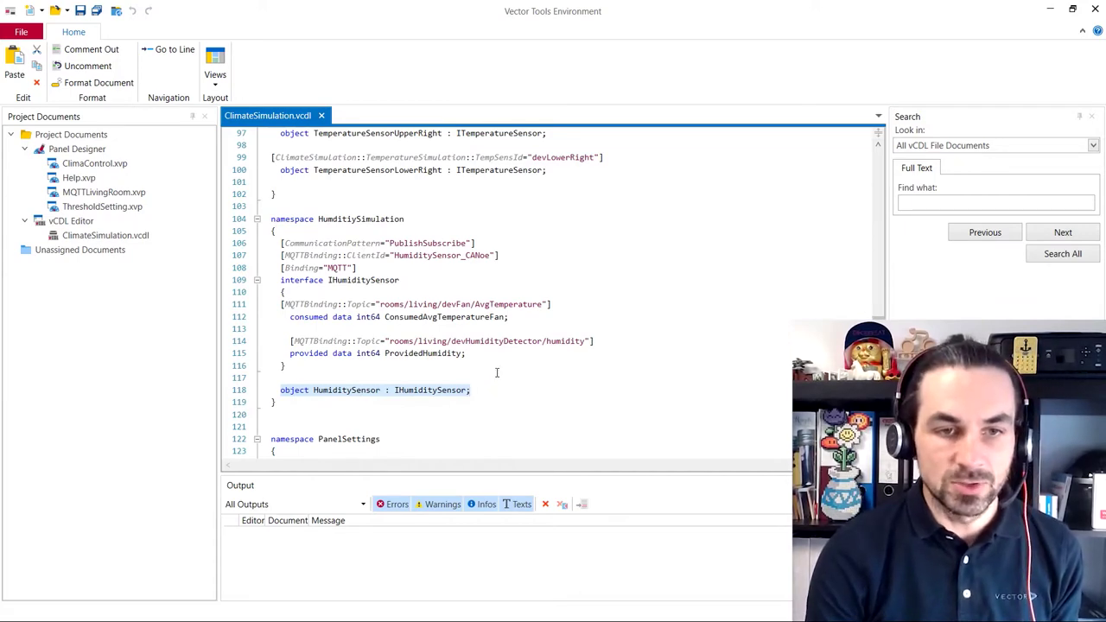
scroll(496, 372, "down", 4)
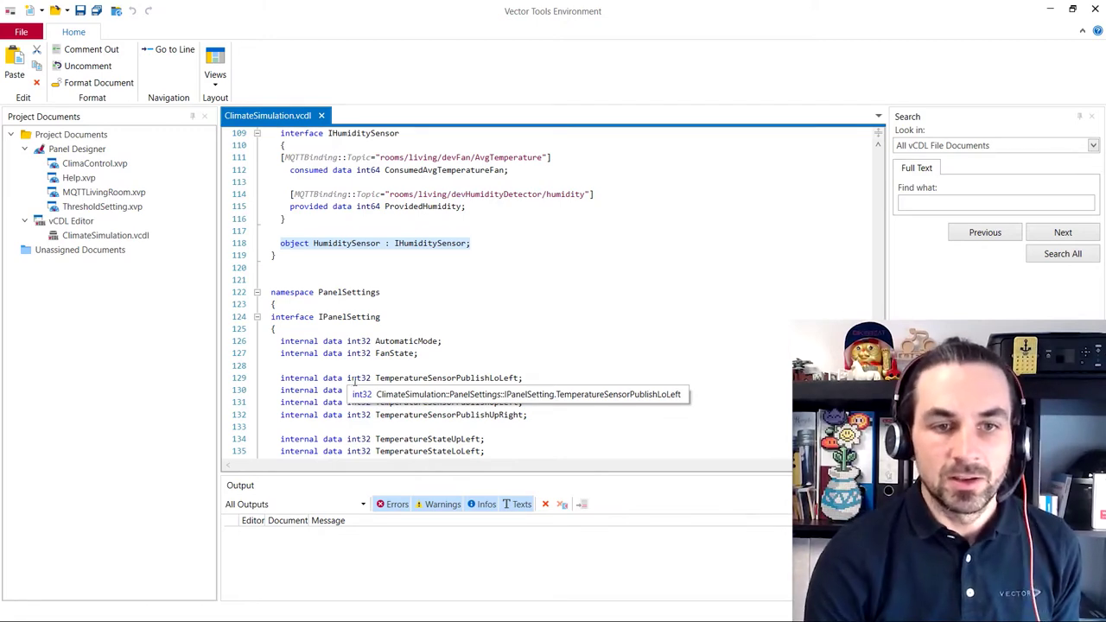
scroll(406, 354, "down", 7)
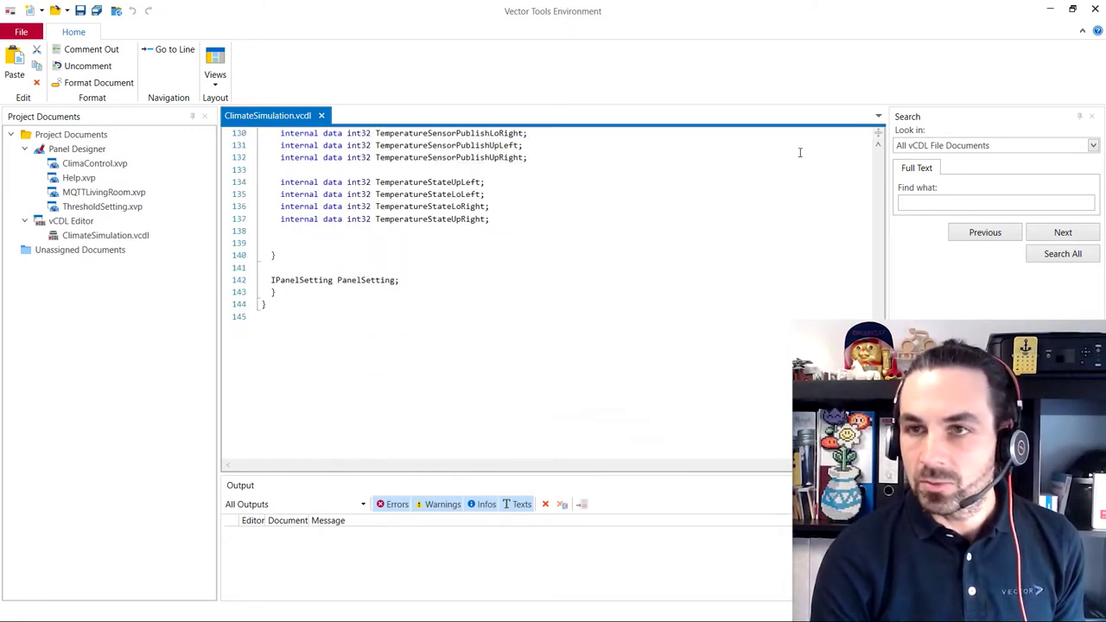
Step: Close the vCDL editor to return to CANoe's System and Communication Setup
left_click(1098, 12)
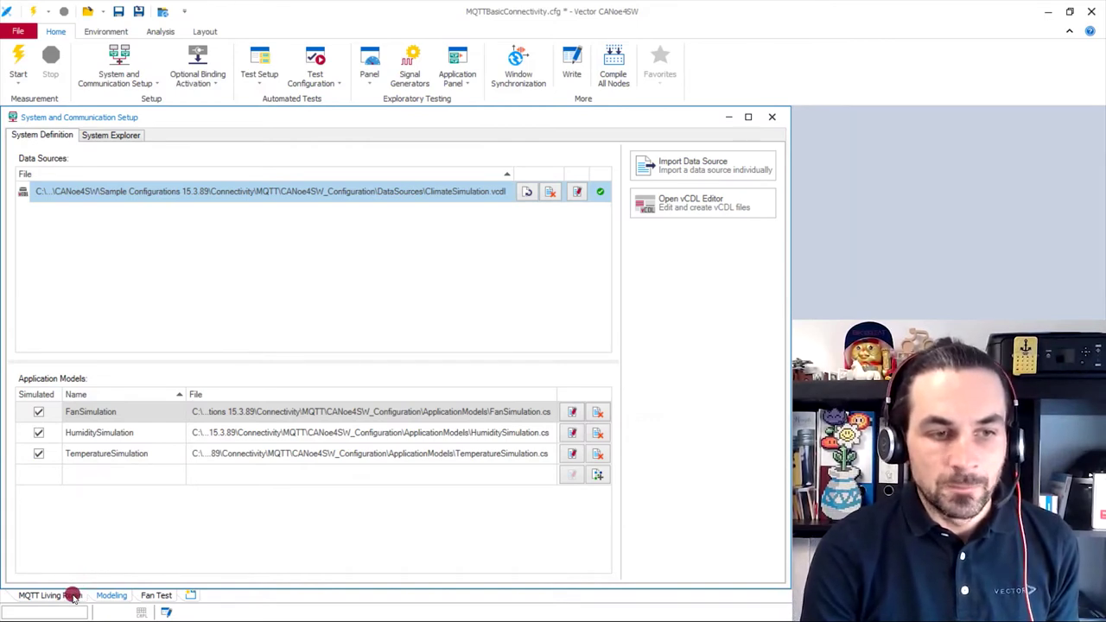
Step: Start the measurement on MQTT Living Room, switch Automatic off, and lower TSLR from 20 to 19
left_click(73, 596)
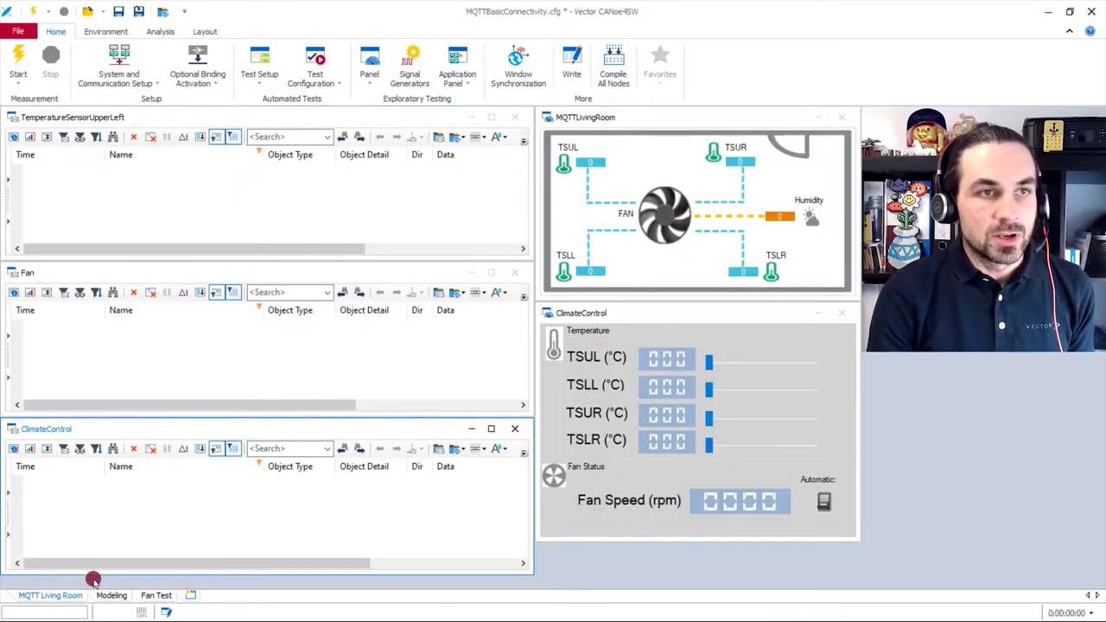
left_click(17, 59)
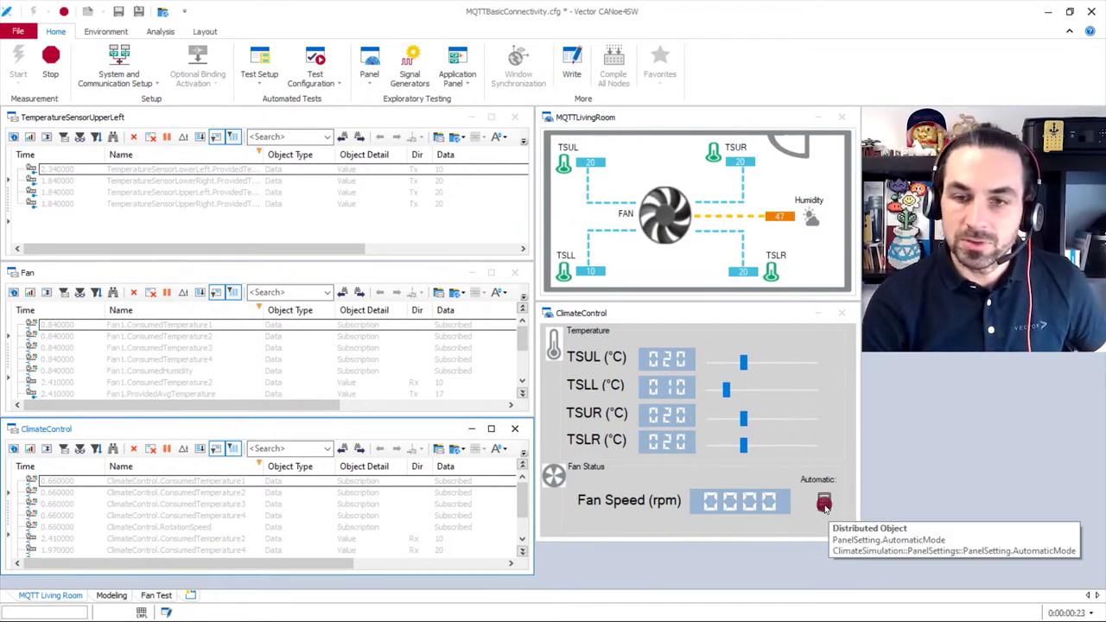
left_click(823, 504)
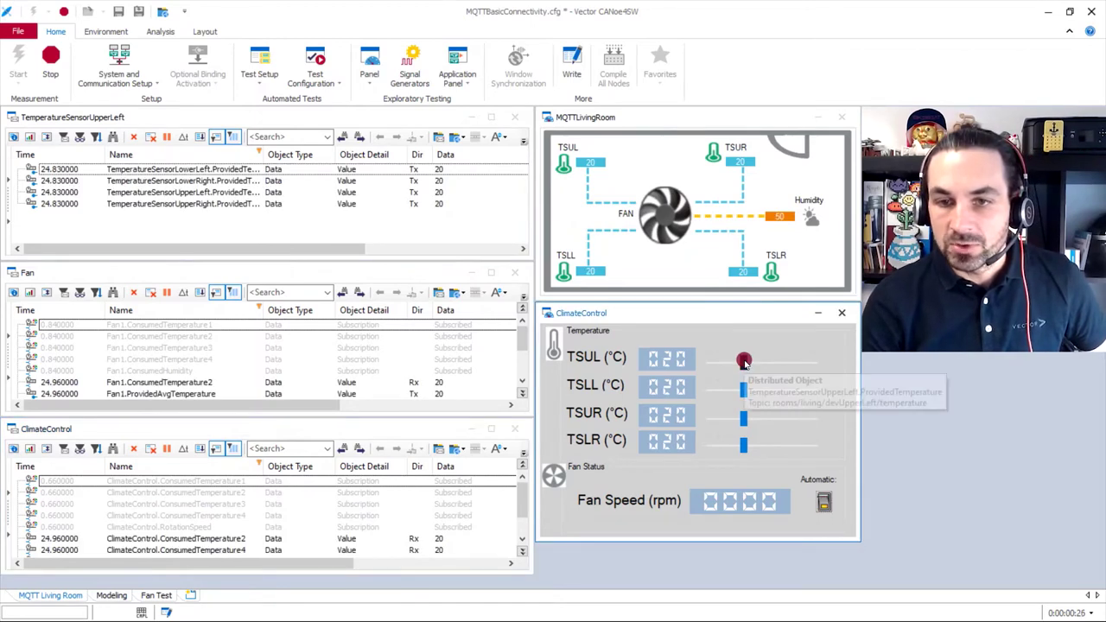
left_click(748, 442)
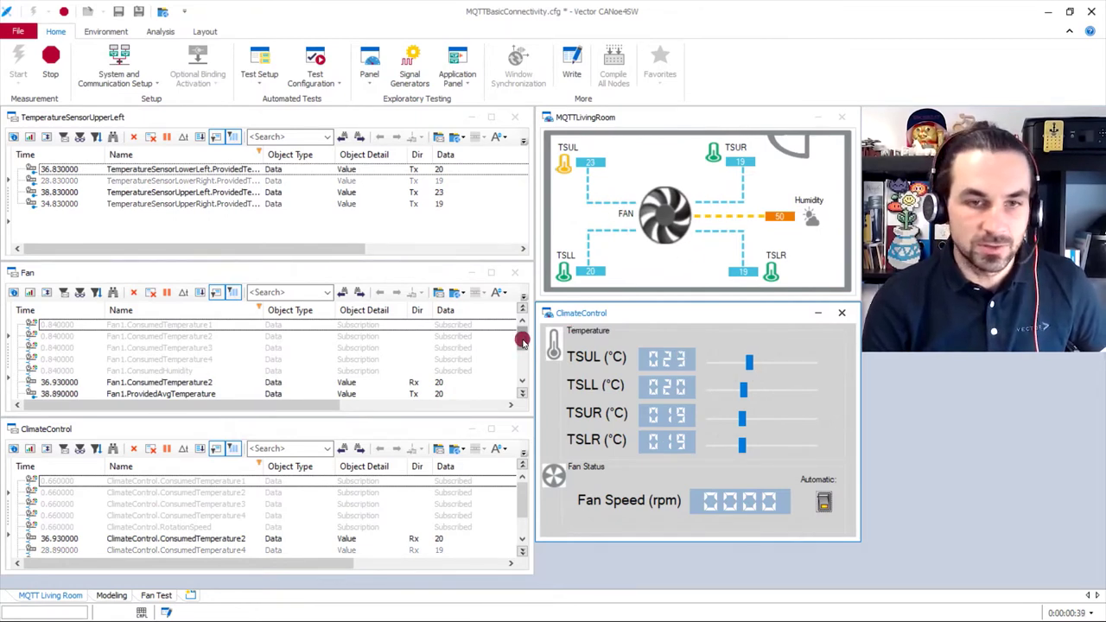
left_click_drag(522, 340, 523, 358)
Step: Inspect the Fan trace entries ConsumedTemperature2 and ProvidedRotationSpeed until fan speed reads 150
left_click(110, 326)
left_click(75, 323)
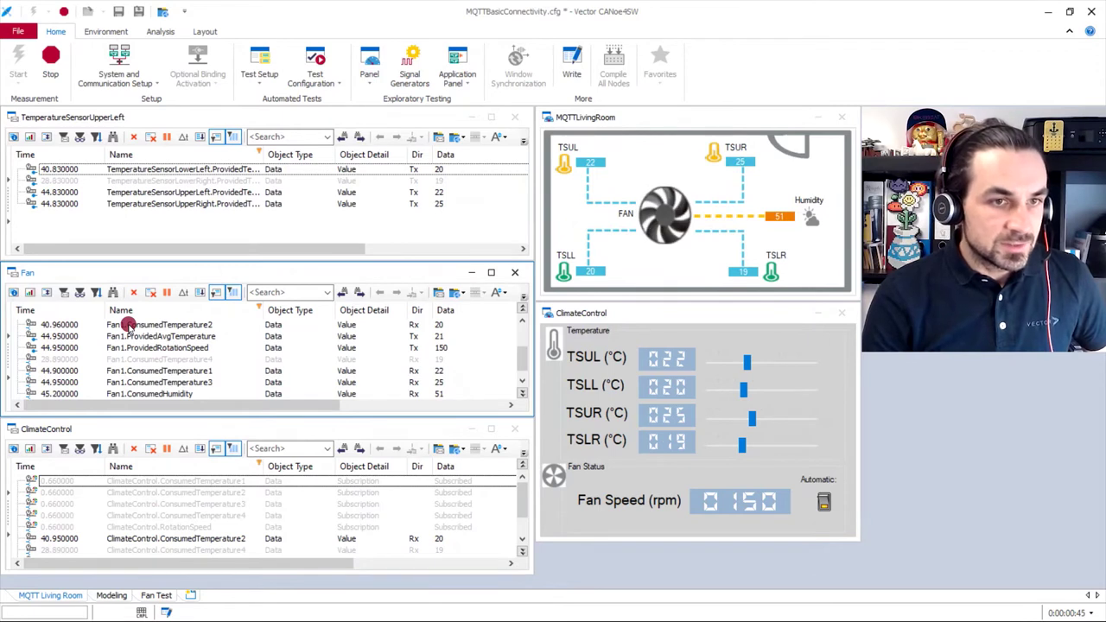
left_click(127, 325)
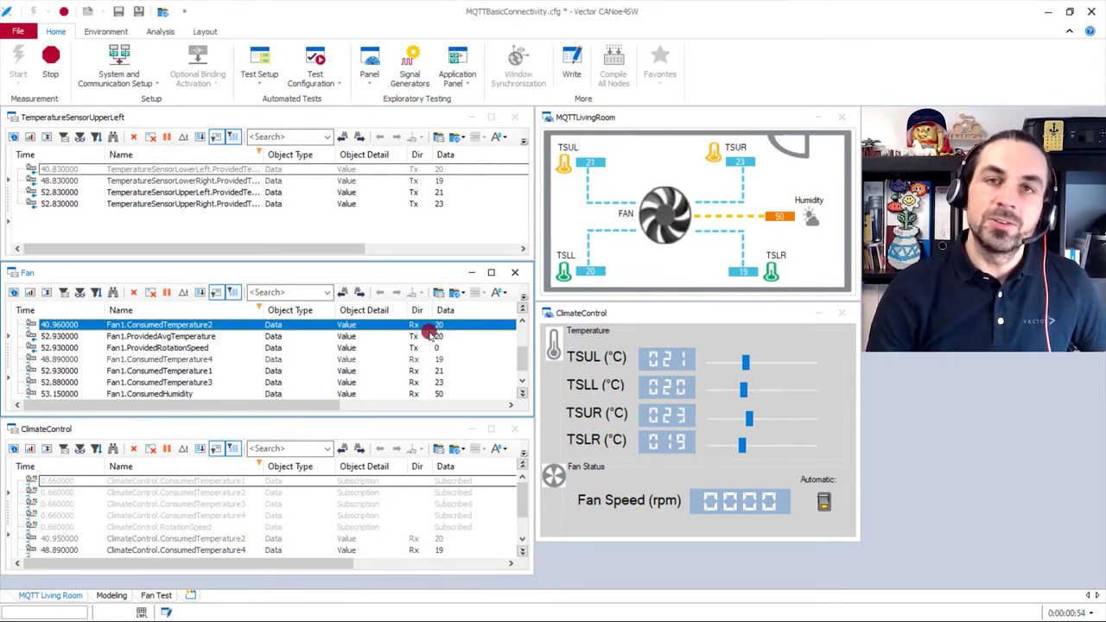
left_click(411, 349)
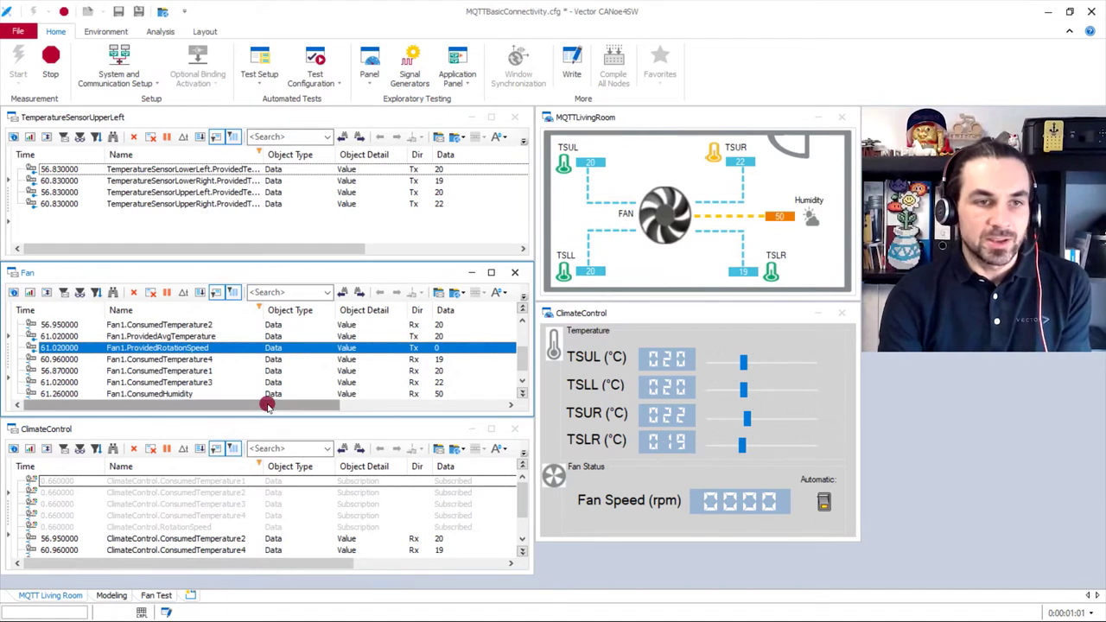
scroll(232, 354, "down", 1)
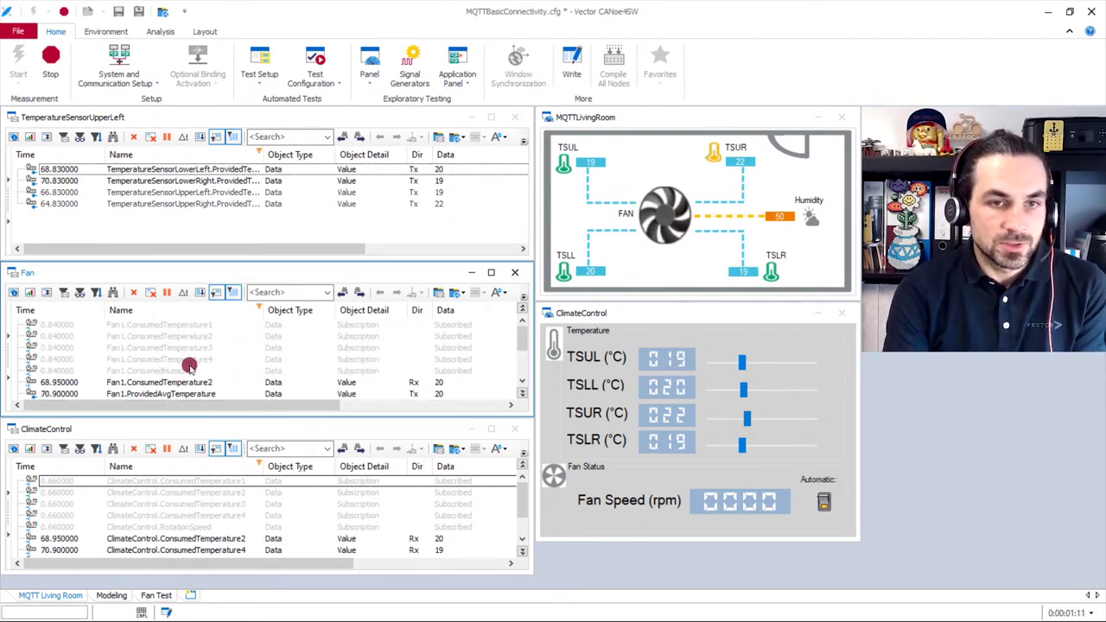
left_click(186, 364)
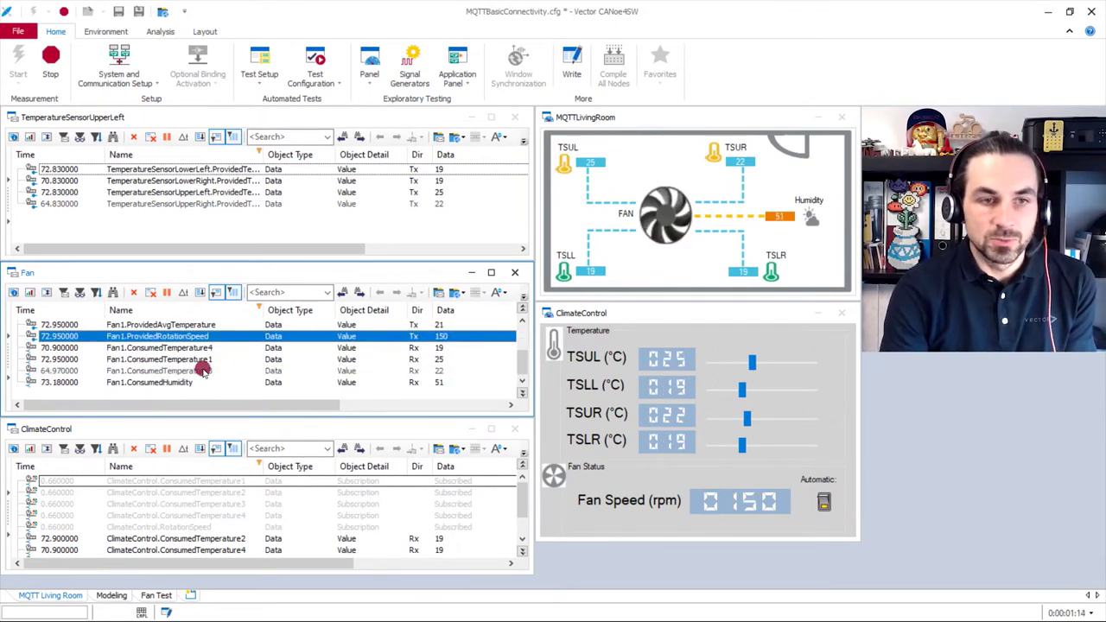
left_click(86, 432)
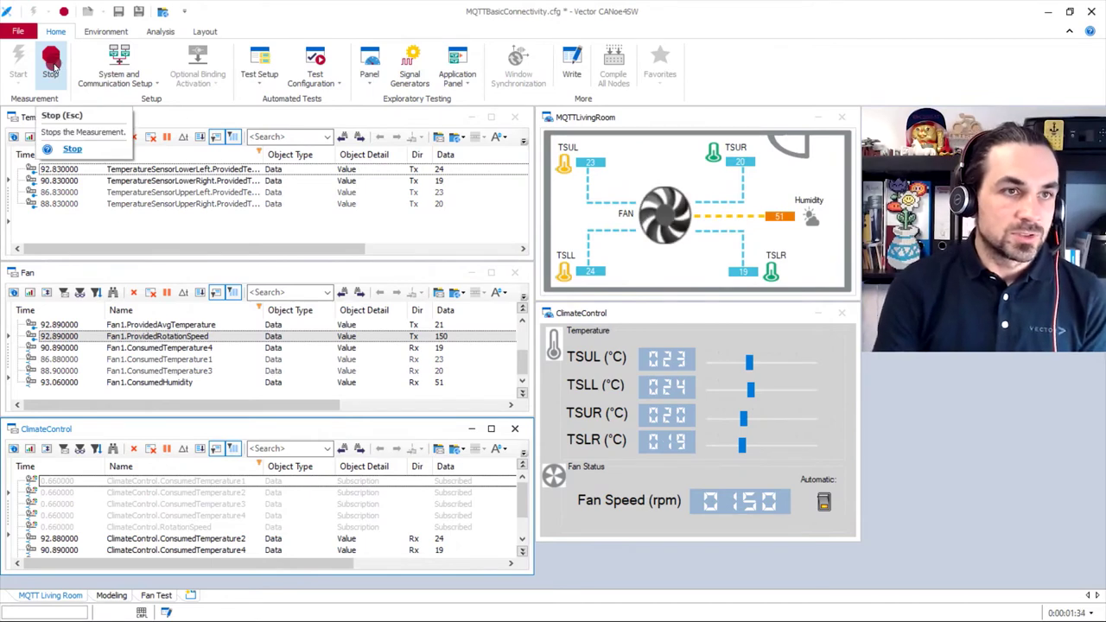
Step: Stop the measurement and uncheck Simulated for FanSimulation on the Modeling page
left_click(52, 62)
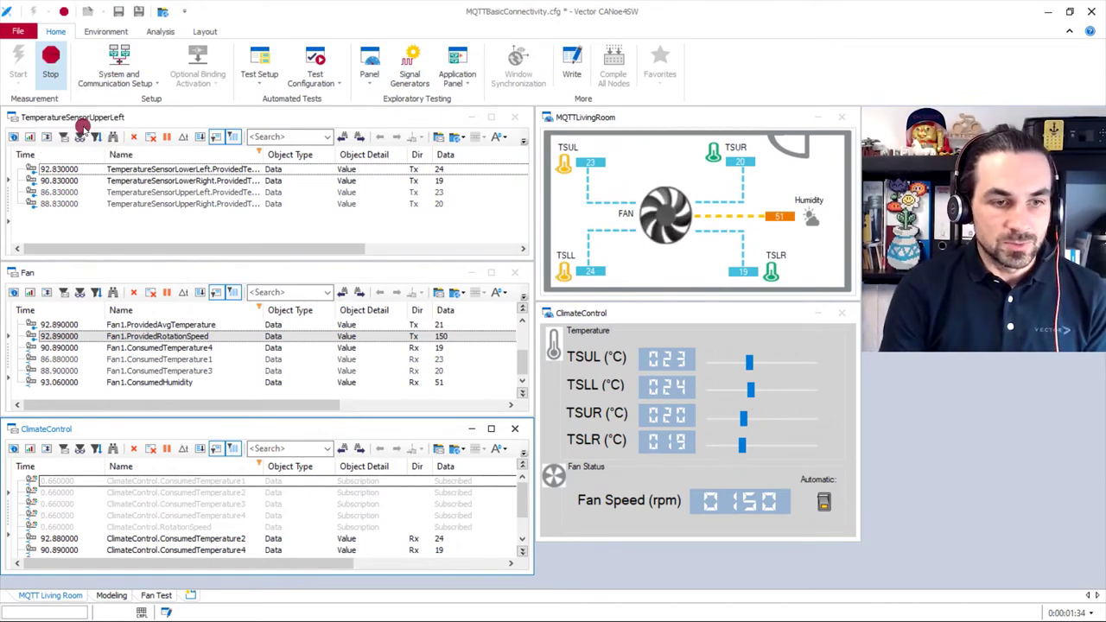
left_click(118, 595)
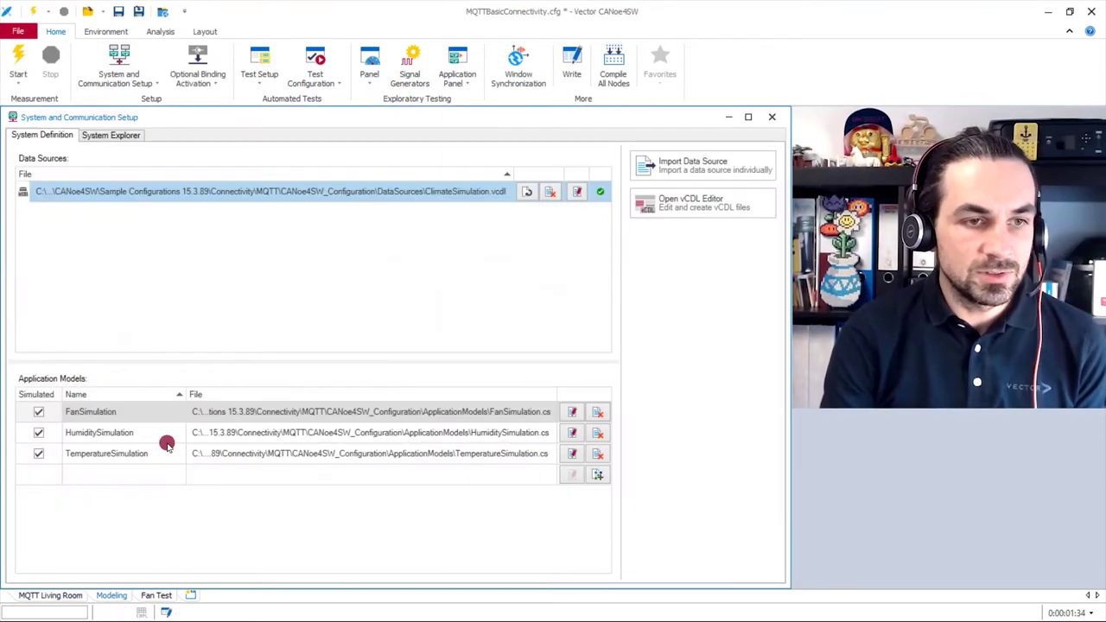
left_click(37, 412)
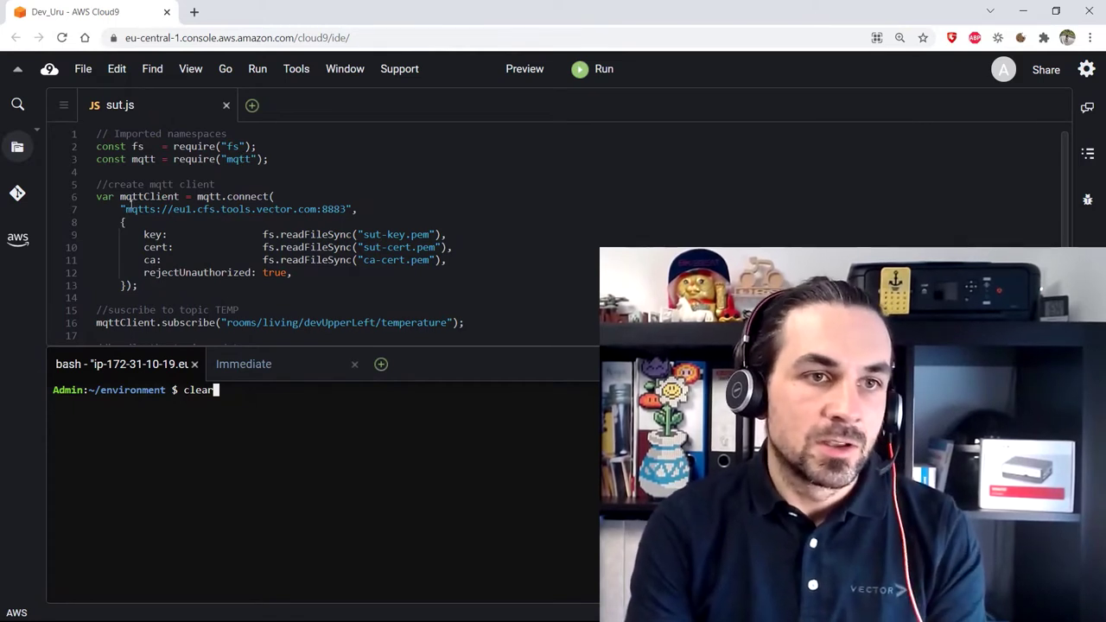
Step: Review sut.js: the MQTT broker URL, key, cert and ca settings, and the subscribed topic
left_click_drag(127, 209, 354, 209)
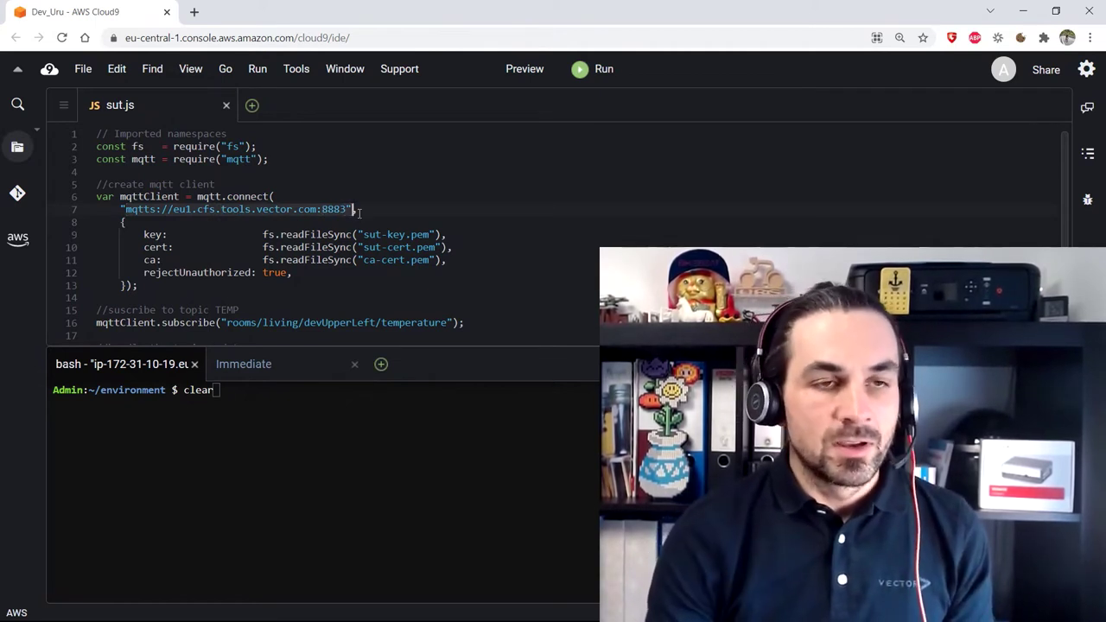
left_click(143, 234)
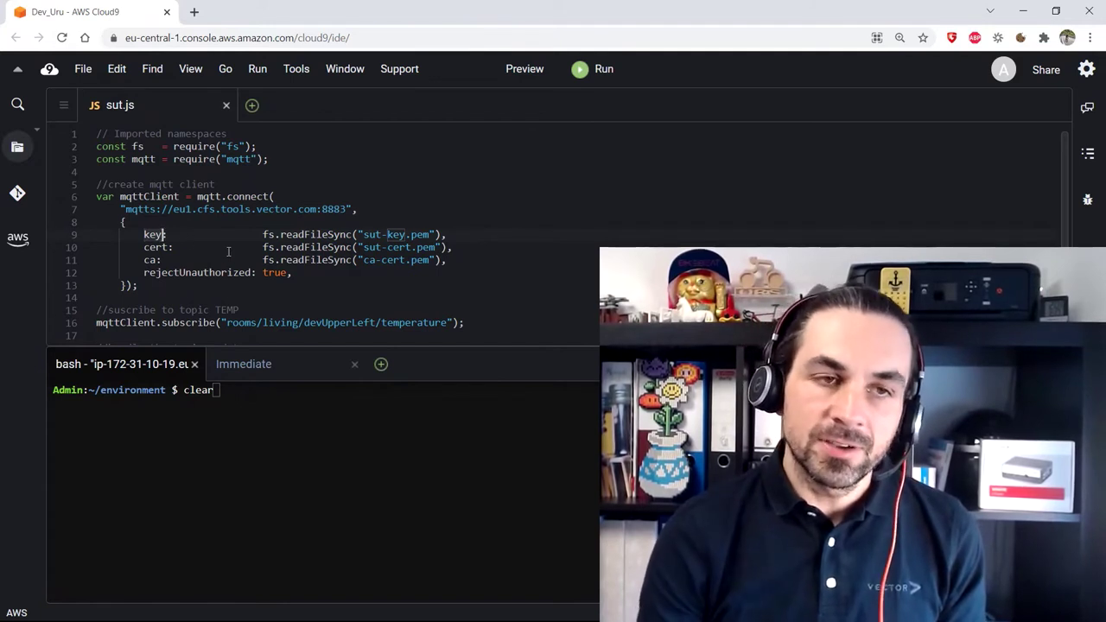
double_click(154, 247)
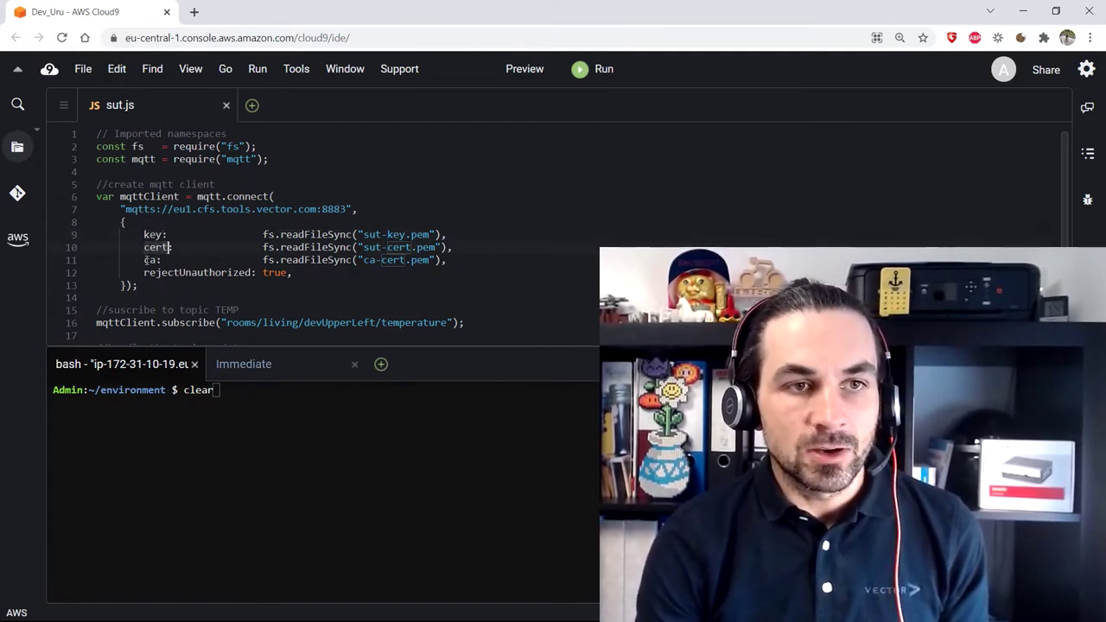
double_click(149, 260)
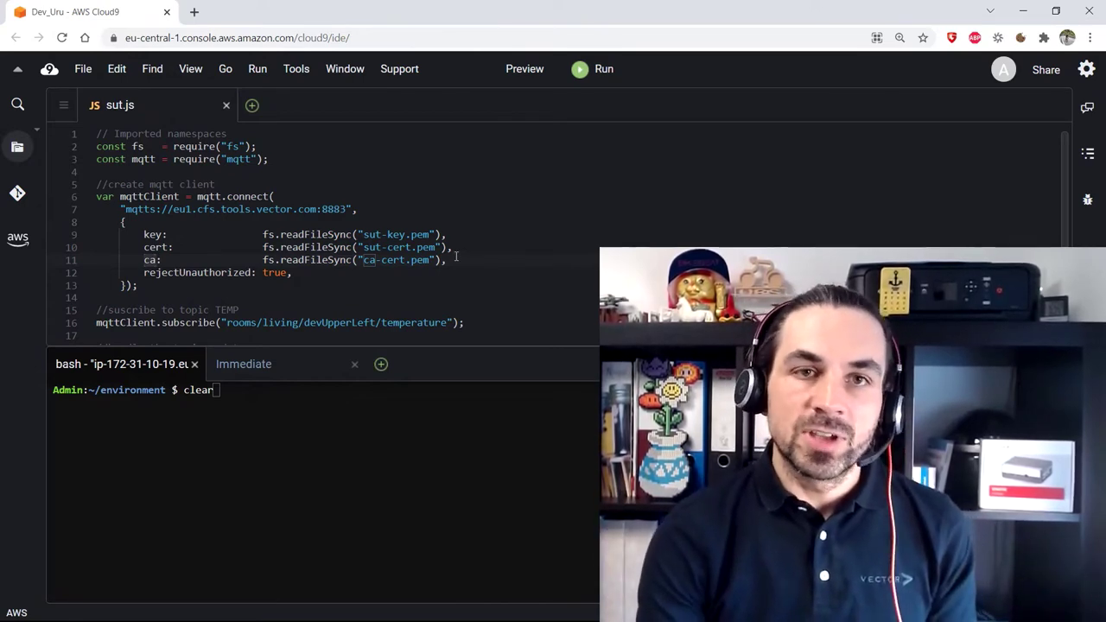
scroll(453, 251, "down", 4)
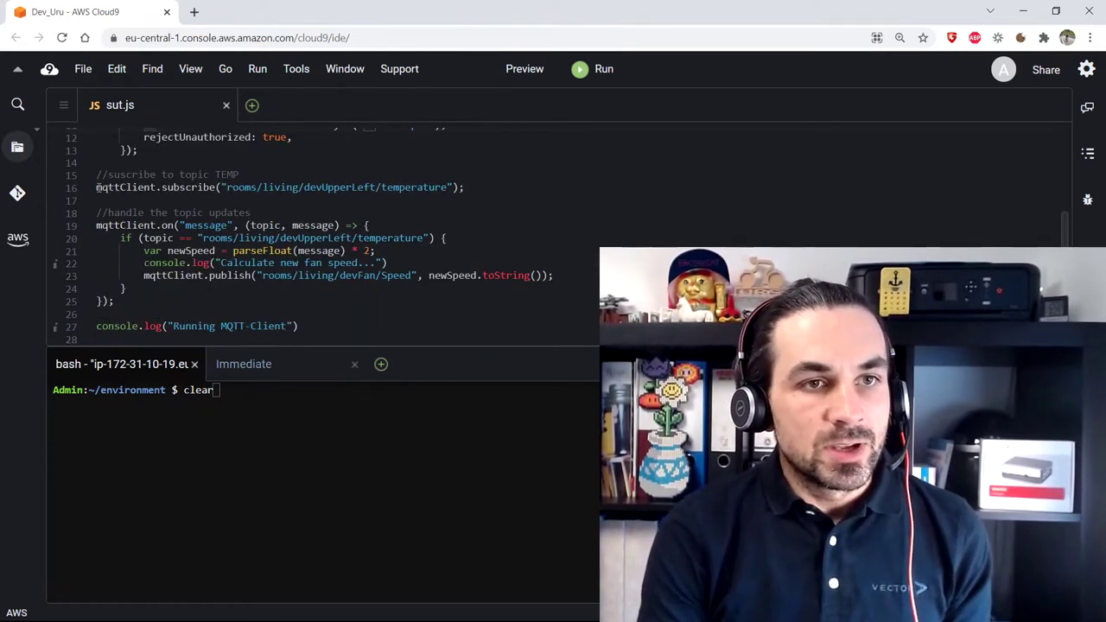
left_click_drag(228, 186, 447, 184)
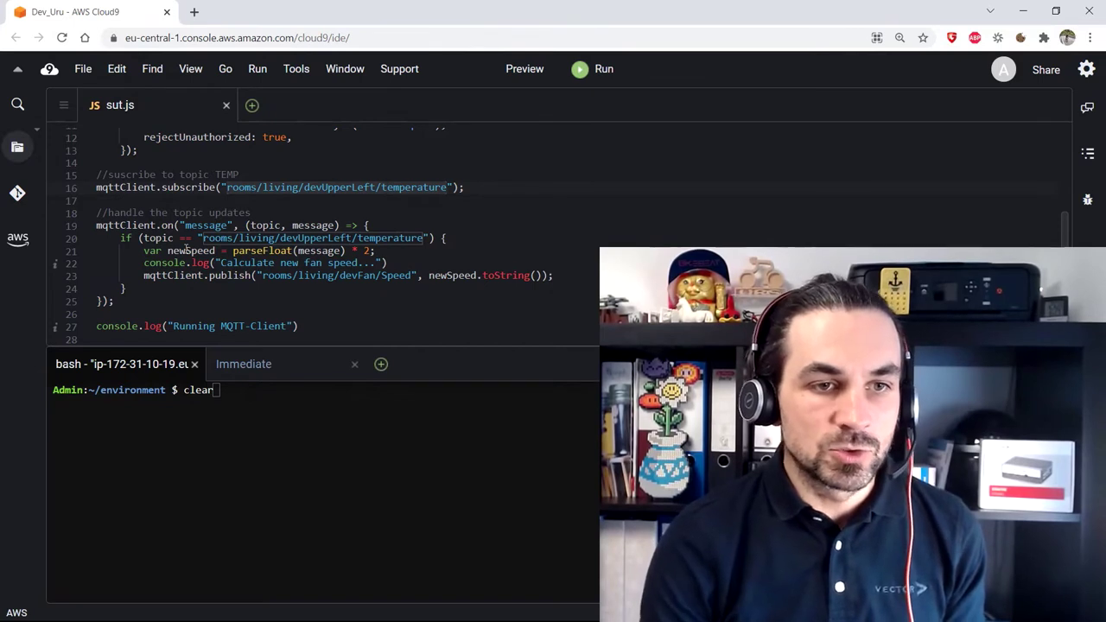
Step: Rerun 'node sut.js' in the bash terminal
left_click(259, 410)
key("Up")
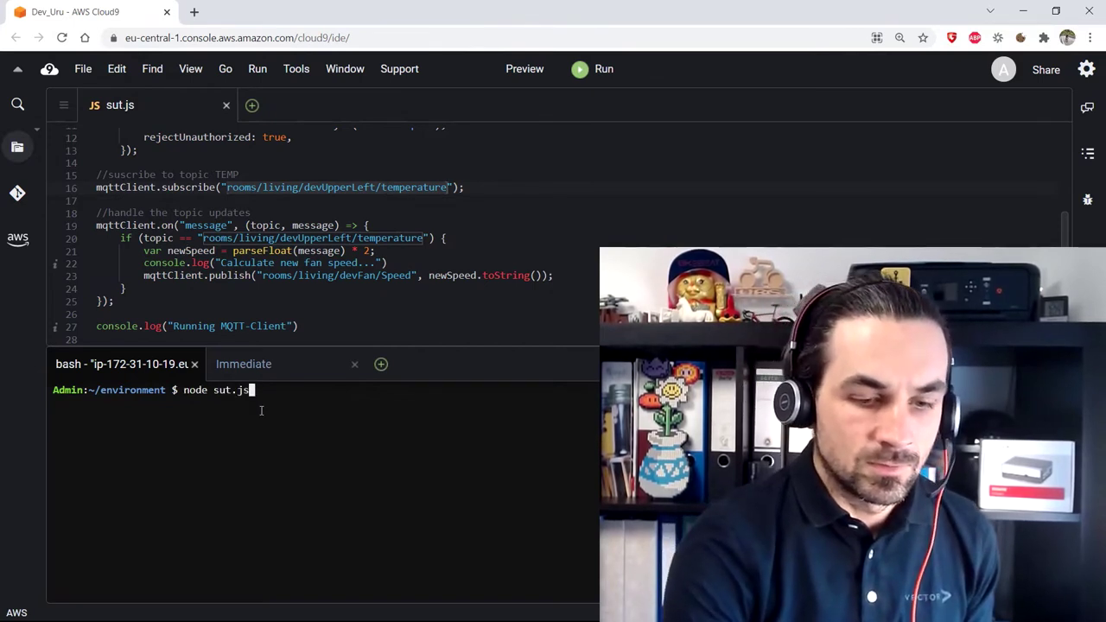
key("Return")
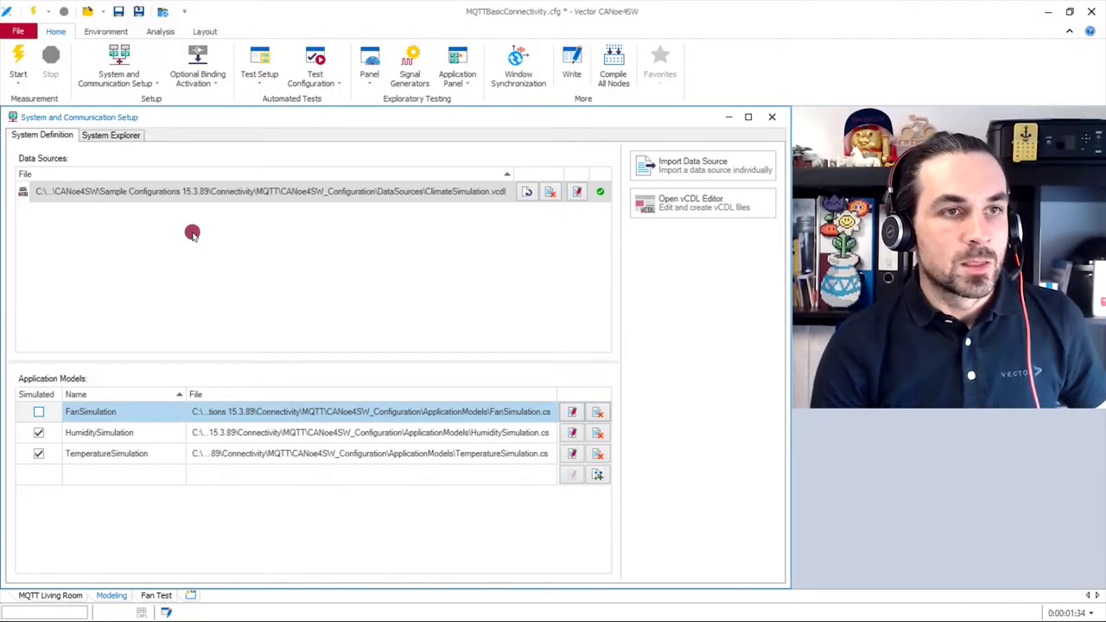
Step: Start a new measurement and show the MQTT Living Room page
left_click(18, 58)
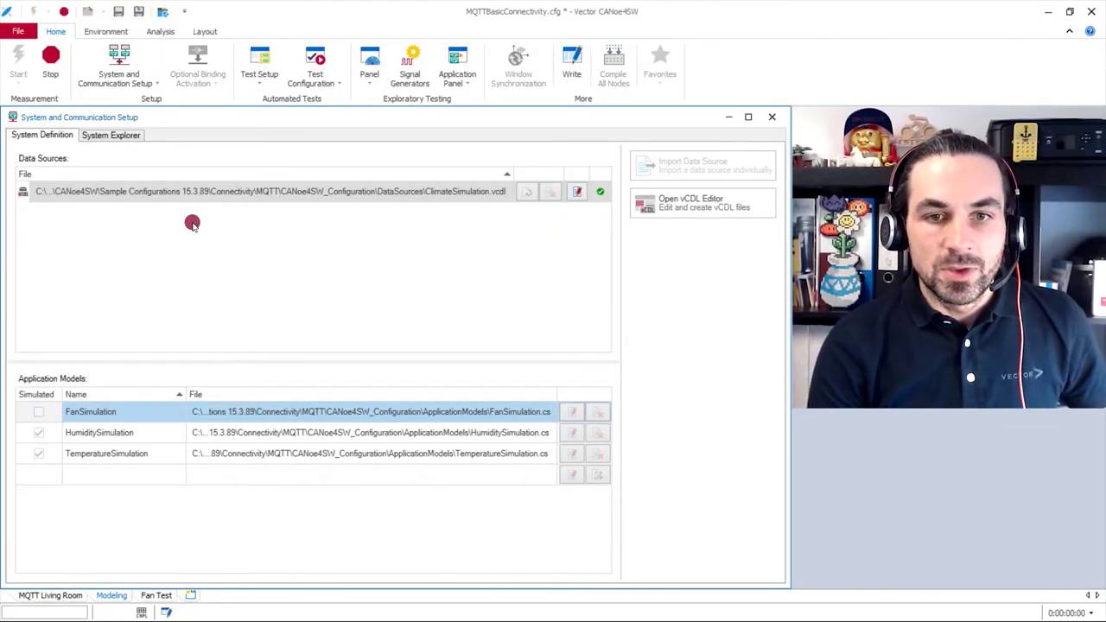
left_click(69, 596)
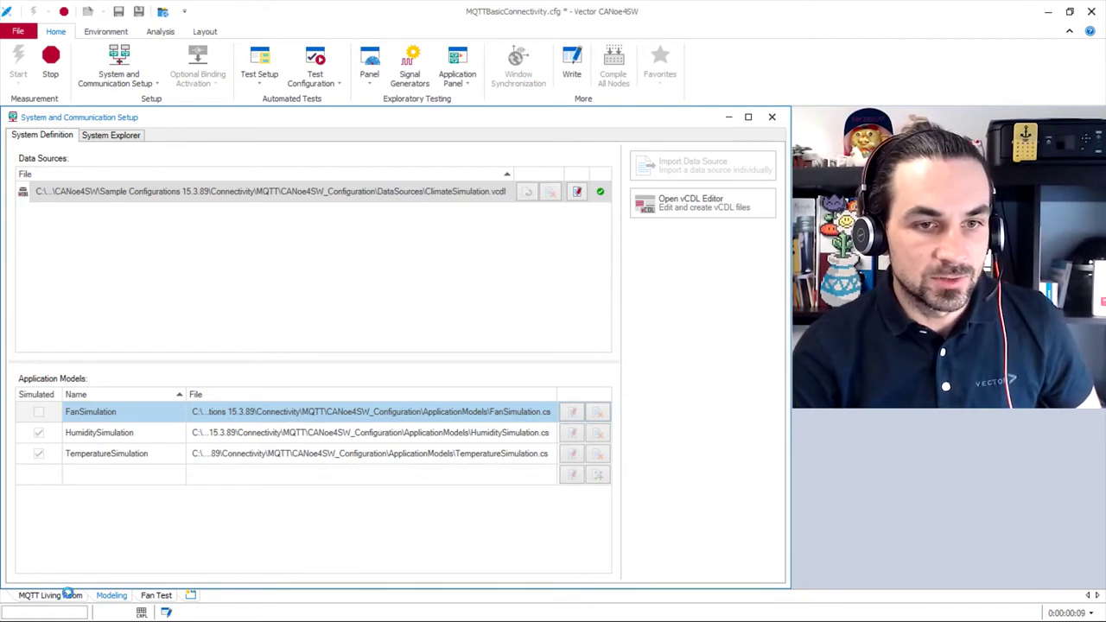
Step: Inspect the ClimateControl trace entries RotationSpeed (40) and ConsumedTemperature1
left_click(83, 596)
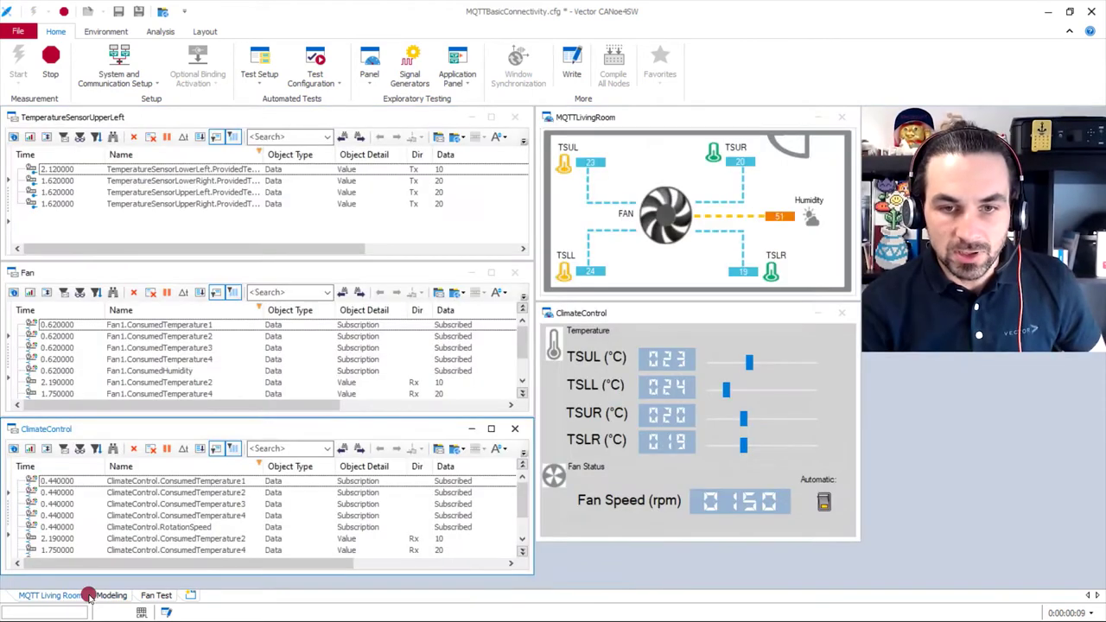
left_click(522, 493)
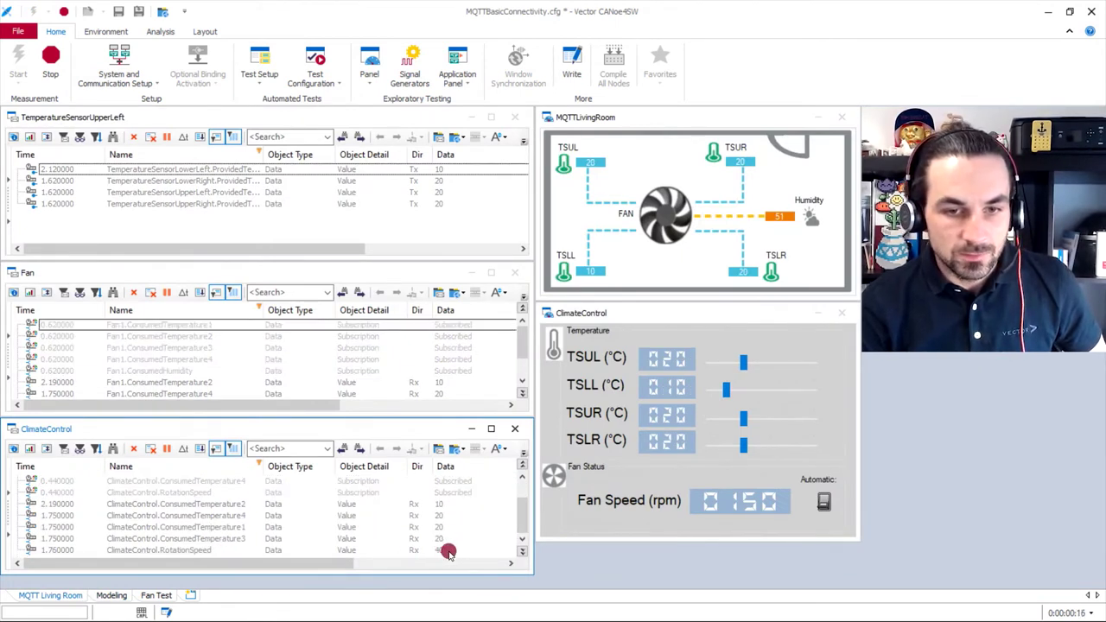
left_click(446, 550)
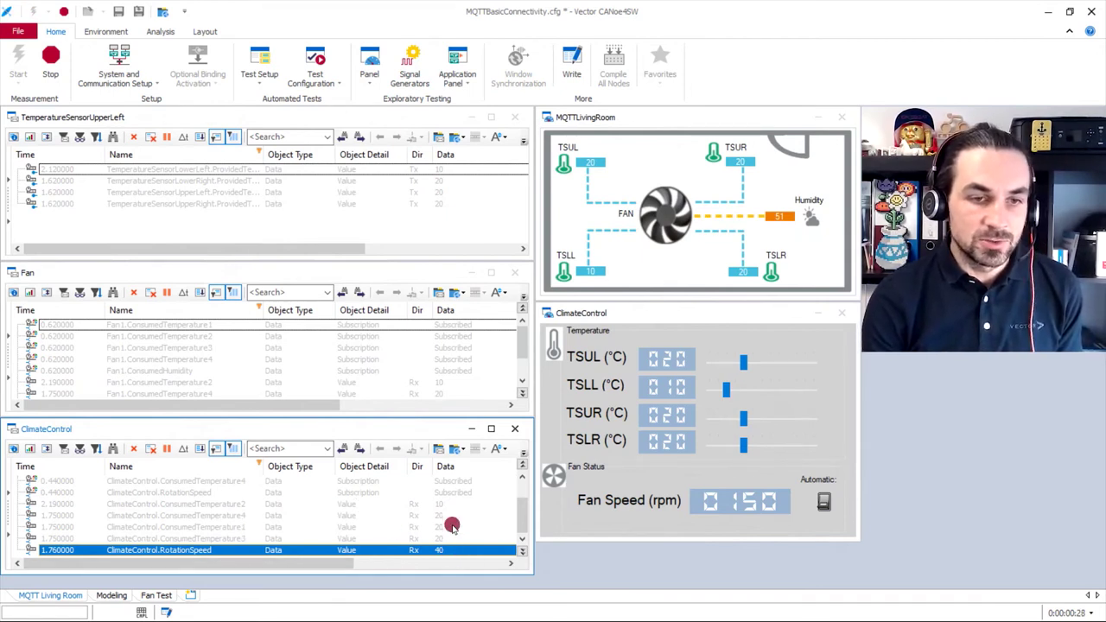
left_click(468, 526)
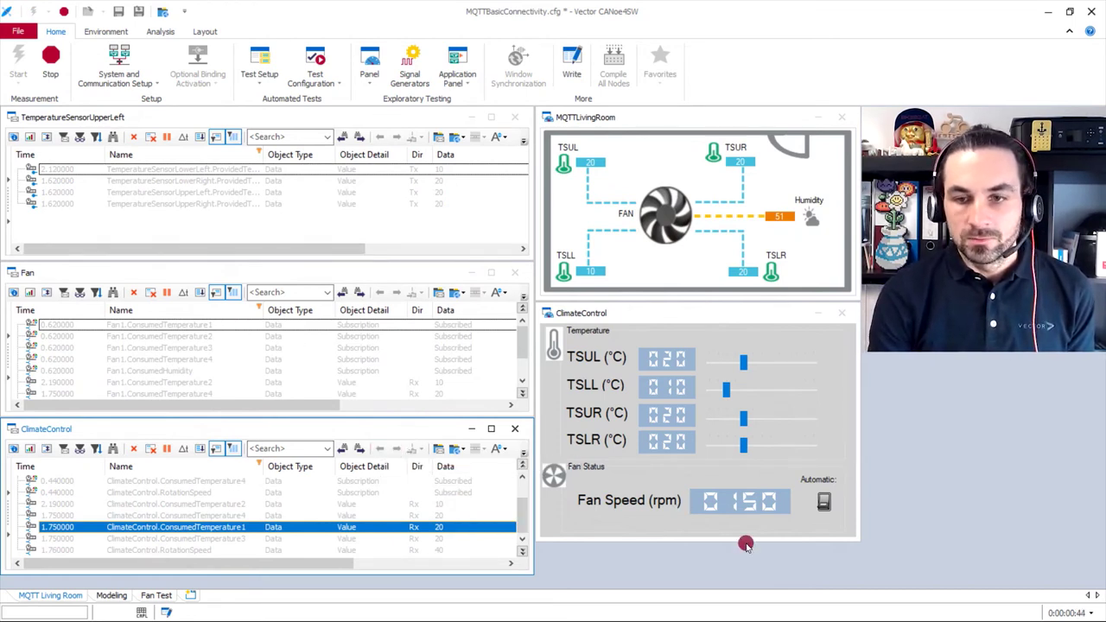
Step: Switch climate control to Automatic and move the TSLL slider to 40, then back to 20
left_click(825, 503)
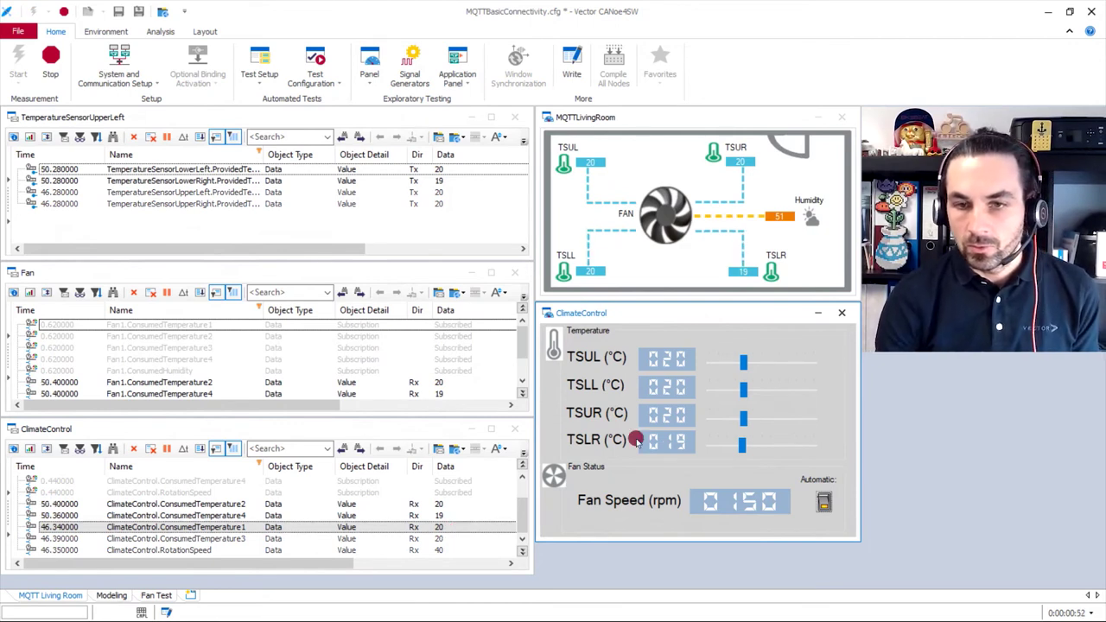
left_click_drag(744, 389, 779, 390)
left_click(512, 569)
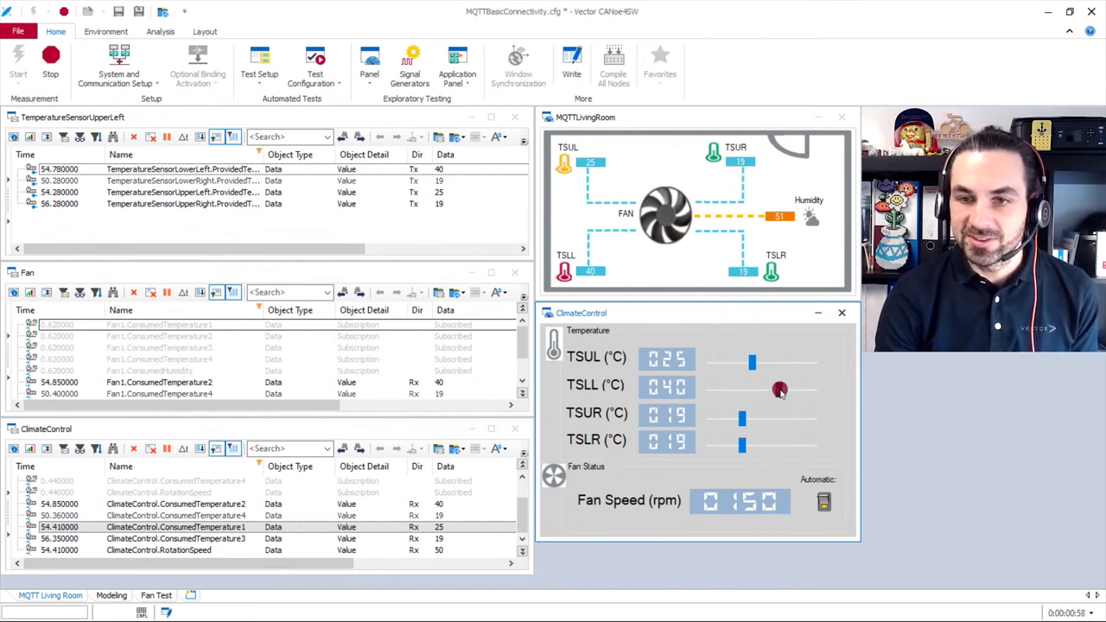
left_click_drag(778, 388, 743, 390)
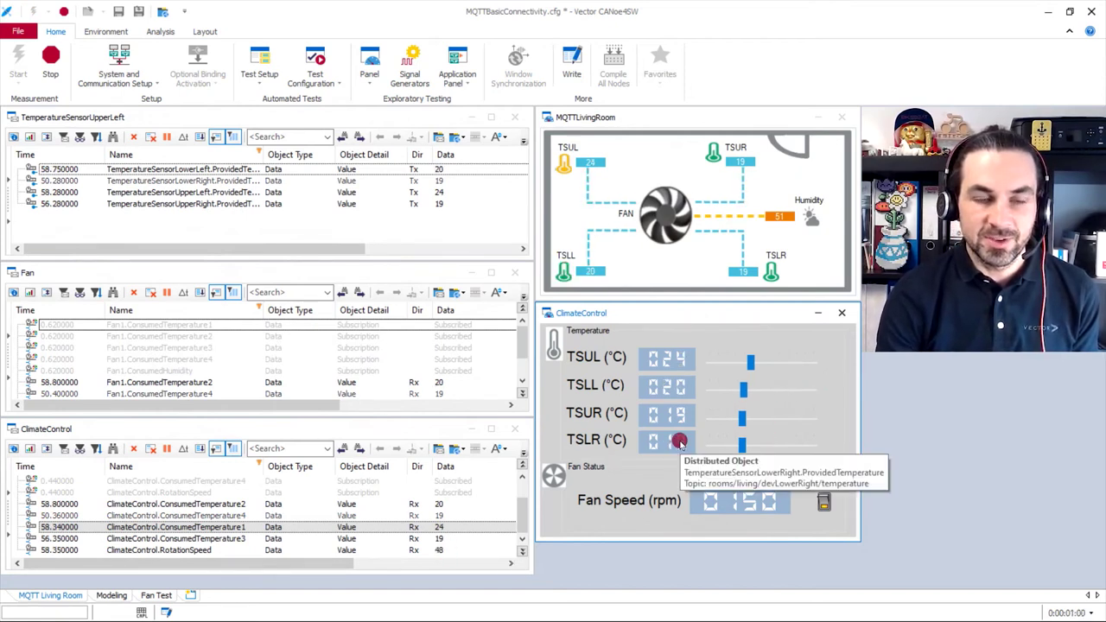
Step: Stop the measurement and re-tick Simulated for FanSimulation under Application Models
left_click(52, 65)
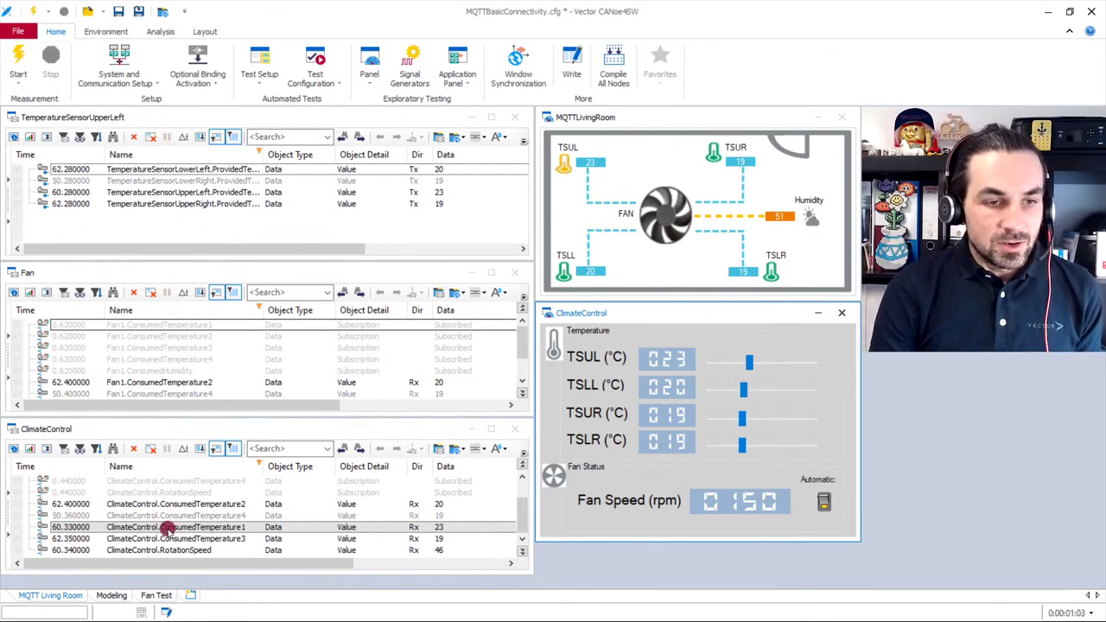
left_click(111, 595)
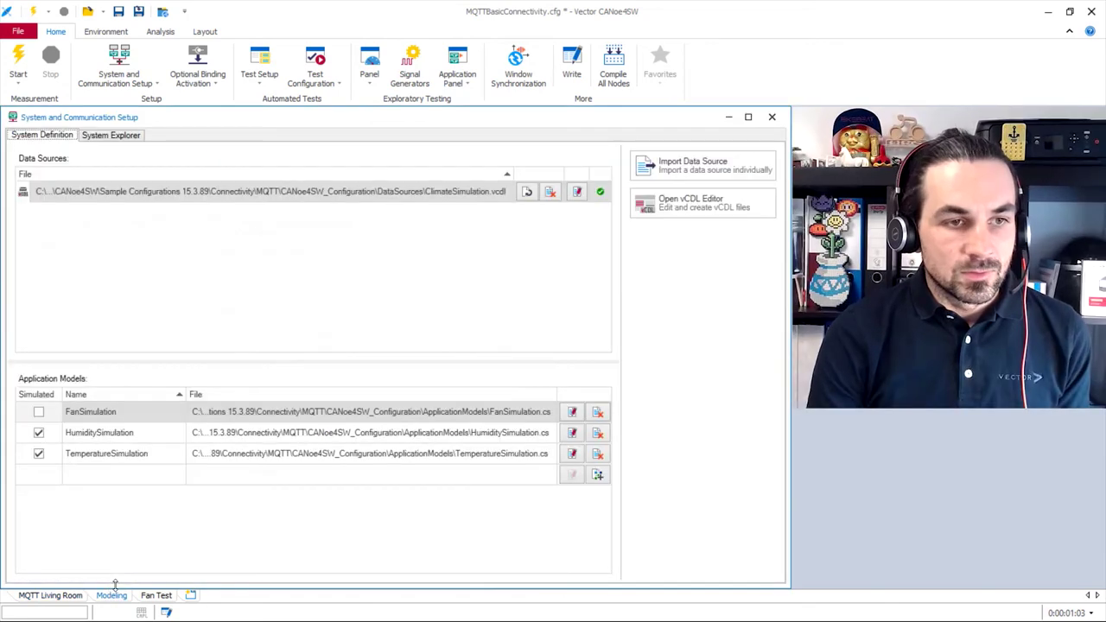
left_click(38, 412)
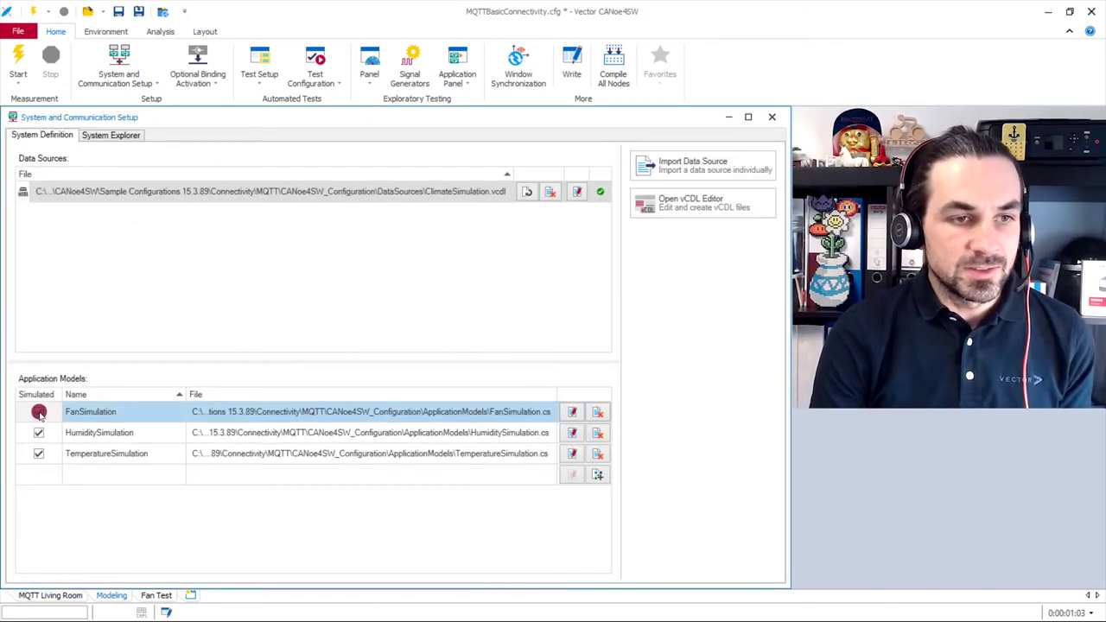
left_click(65, 415)
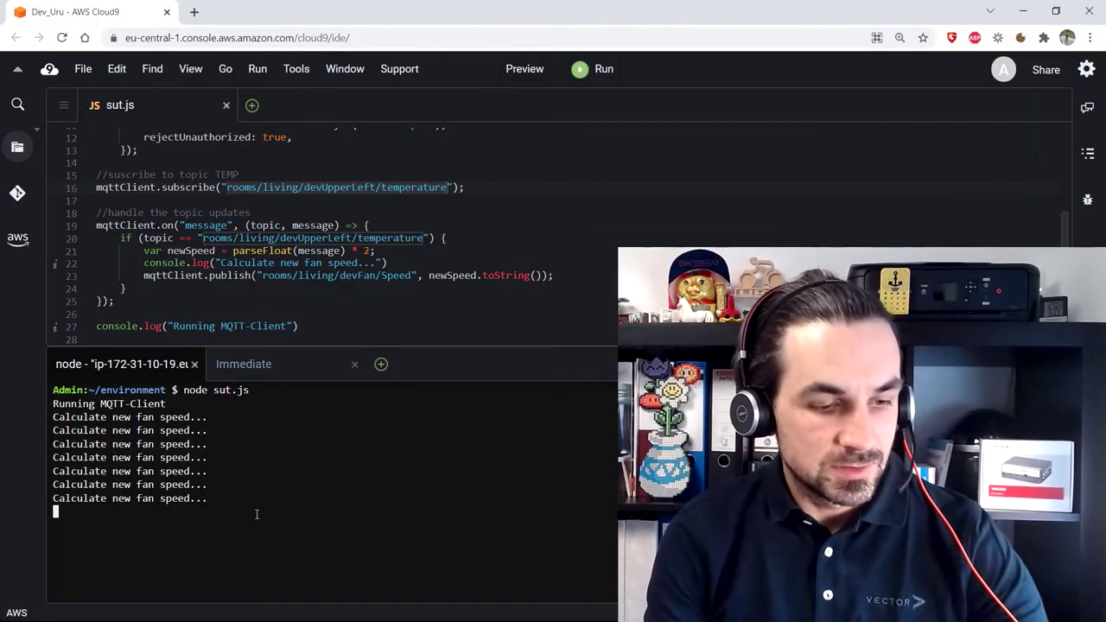
Step: Press Ctrl+C in the bash terminal to terminate the node sut.js process
key("ctrl+c")
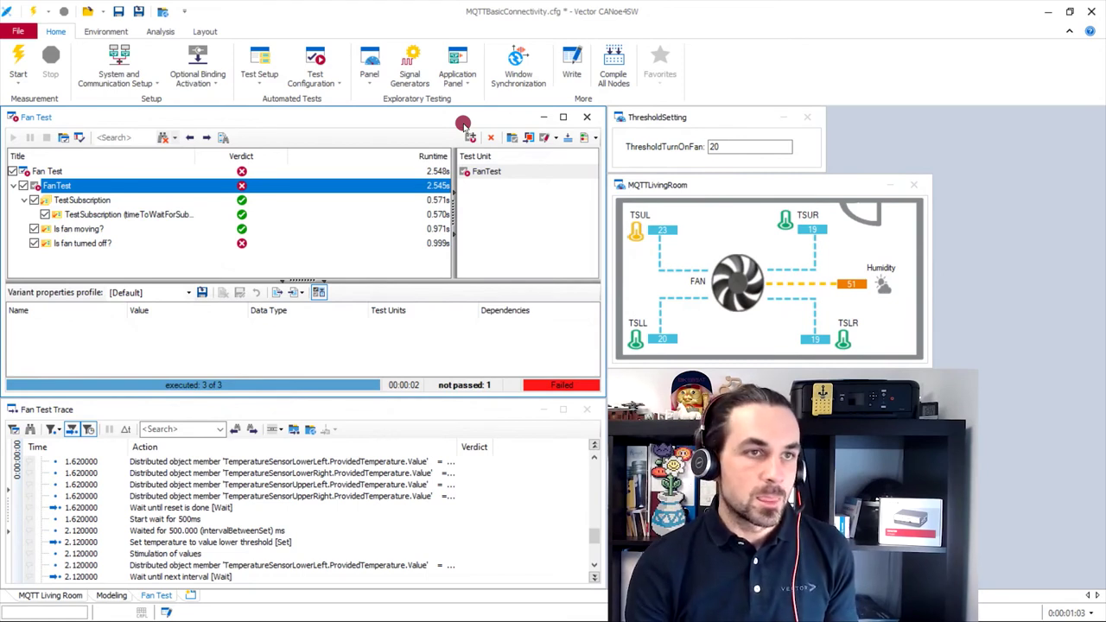
Step: Start the measurement, abort the hung TestSubscription run, then stop and restart so all three Fan Test cases pass
left_click(17, 55)
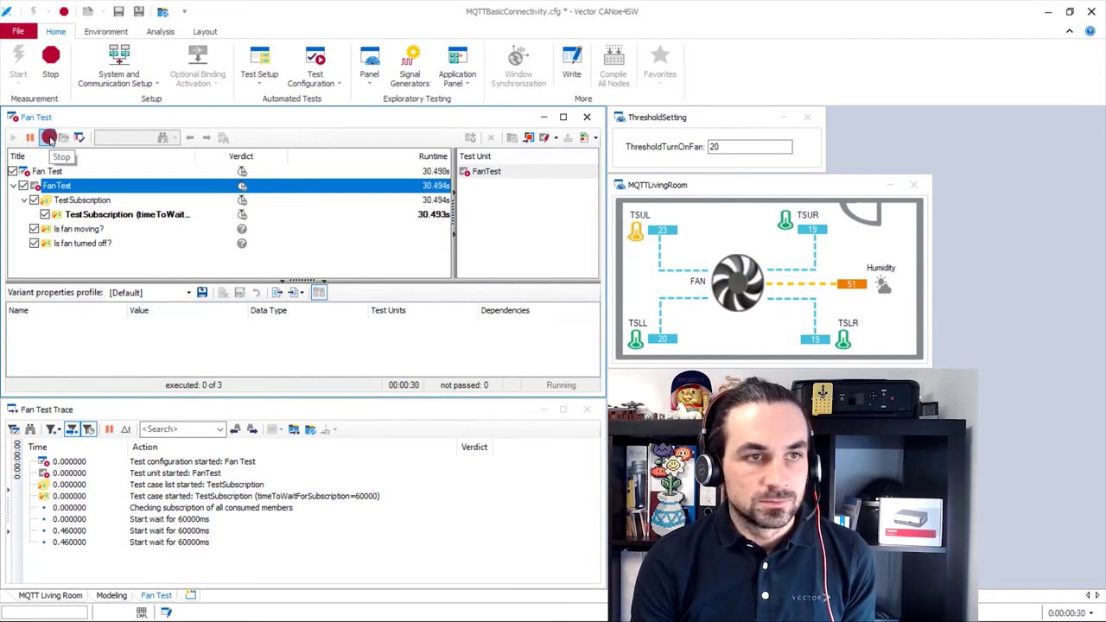
left_click(49, 138)
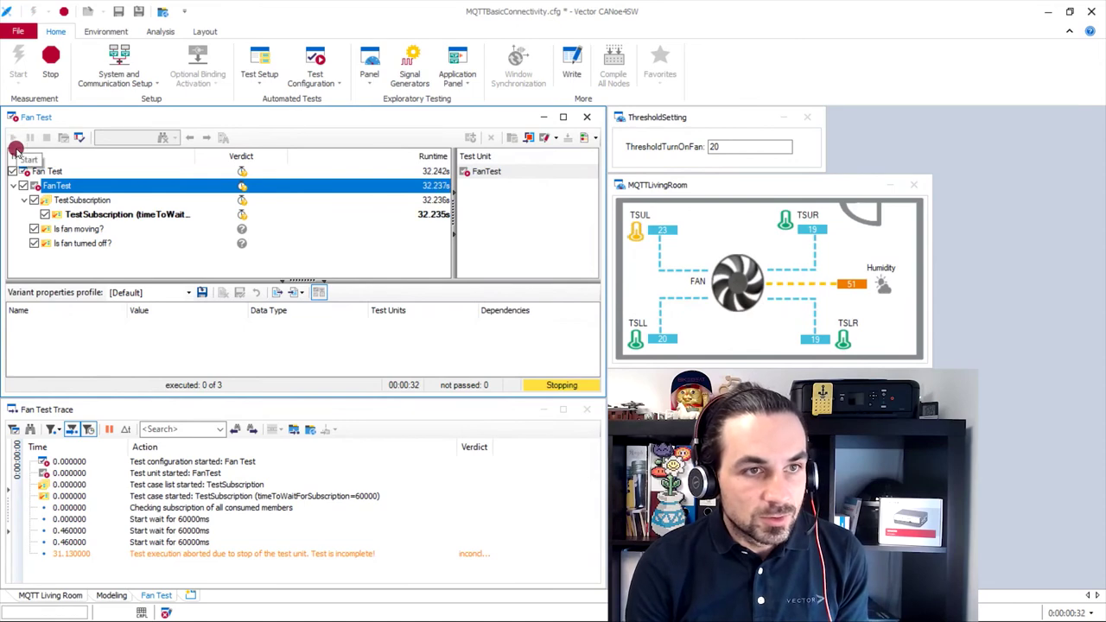
left_click(50, 59)
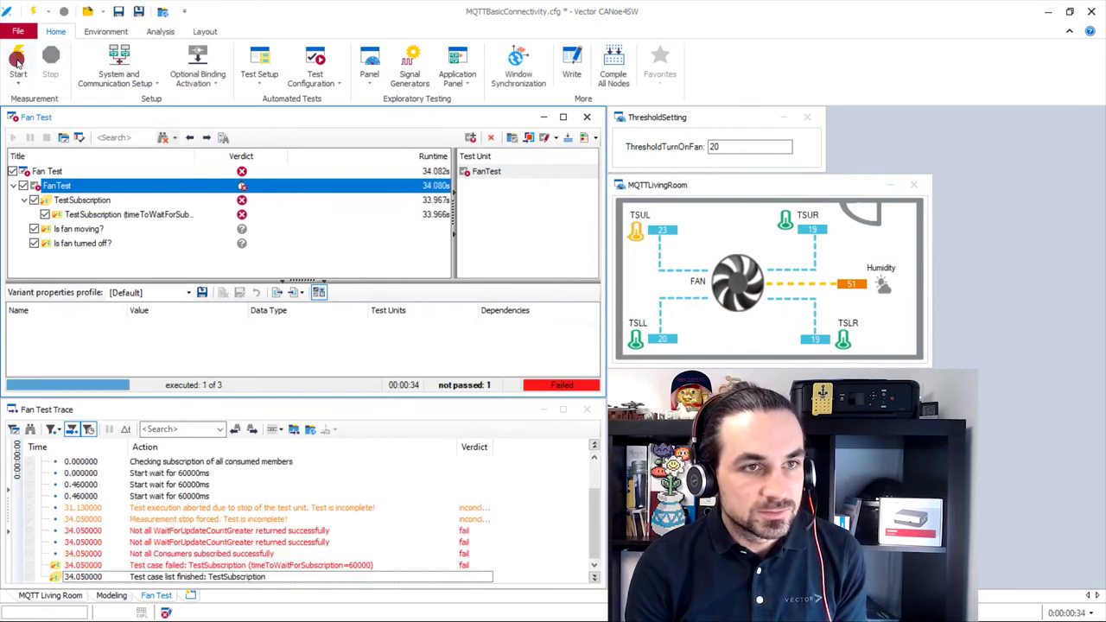
left_click(17, 63)
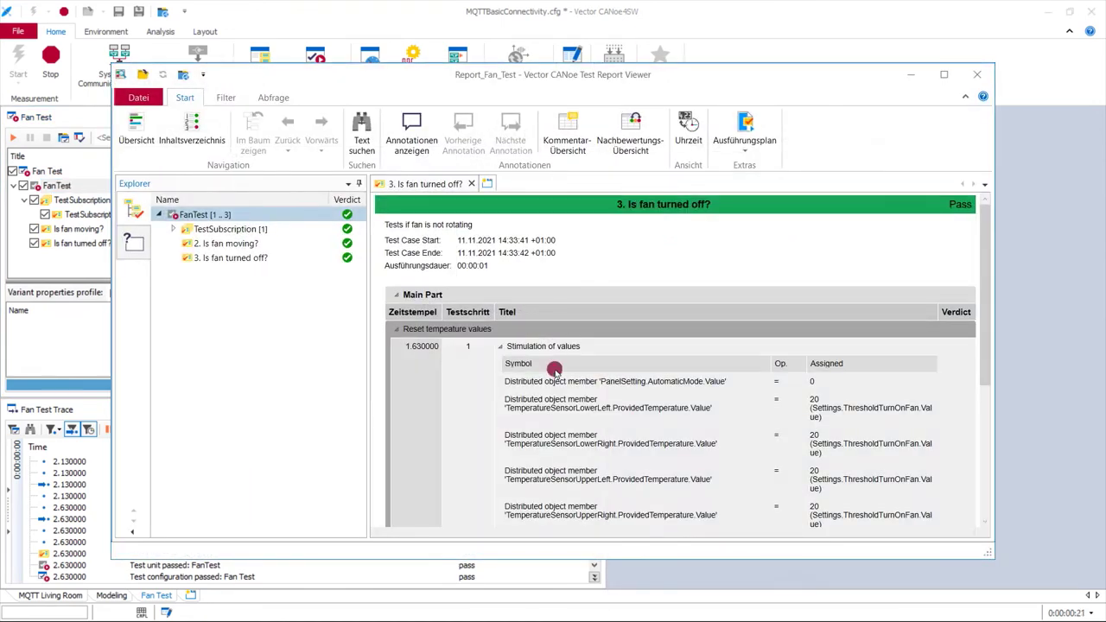
scroll(659, 409, "down", 2)
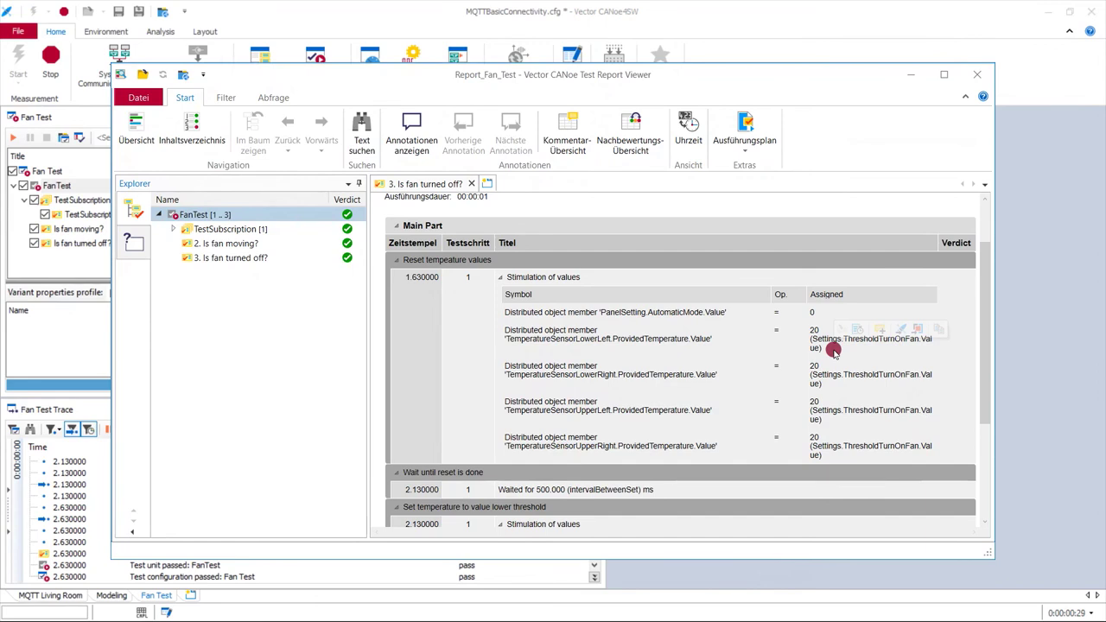
scroll(660, 415, "down", 3)
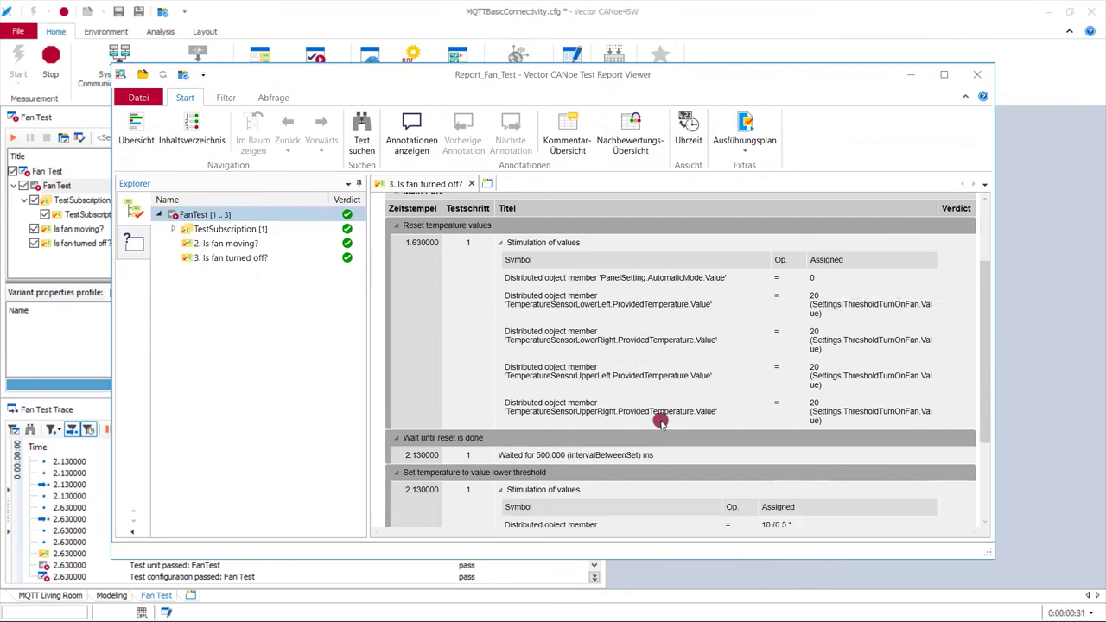
scroll(518, 447, "down", 2)
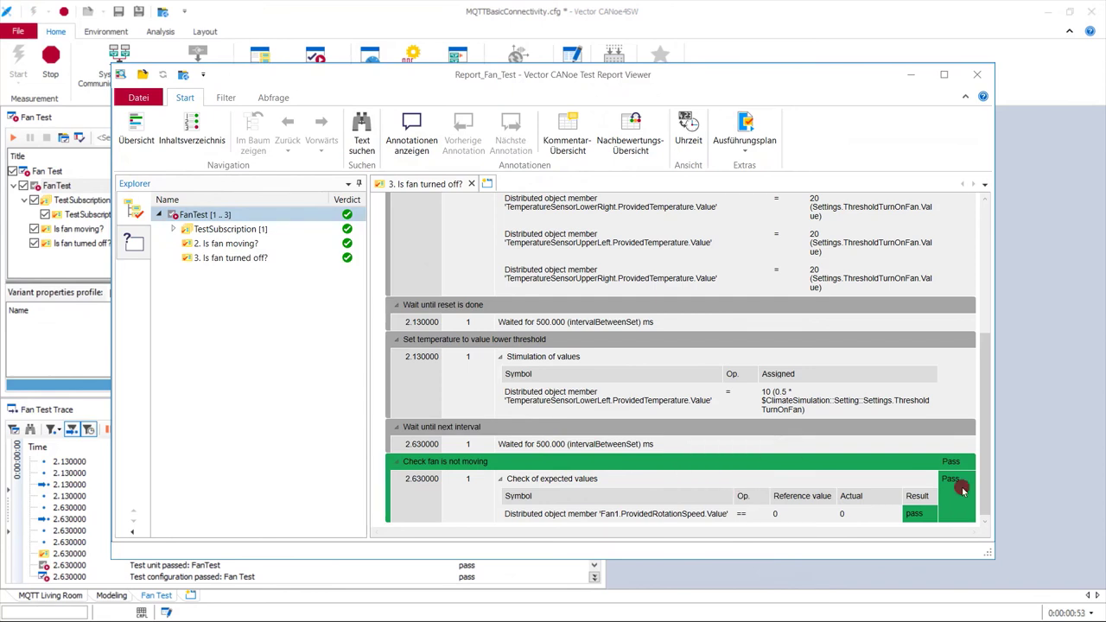
left_click(984, 77)
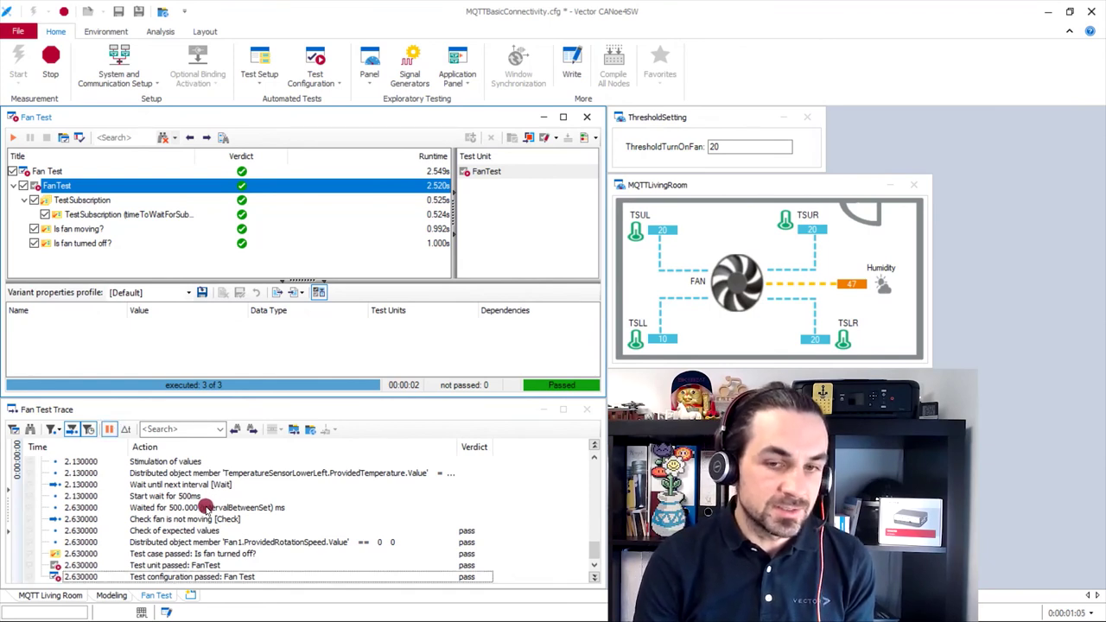
scroll(207, 508, "up", 15)
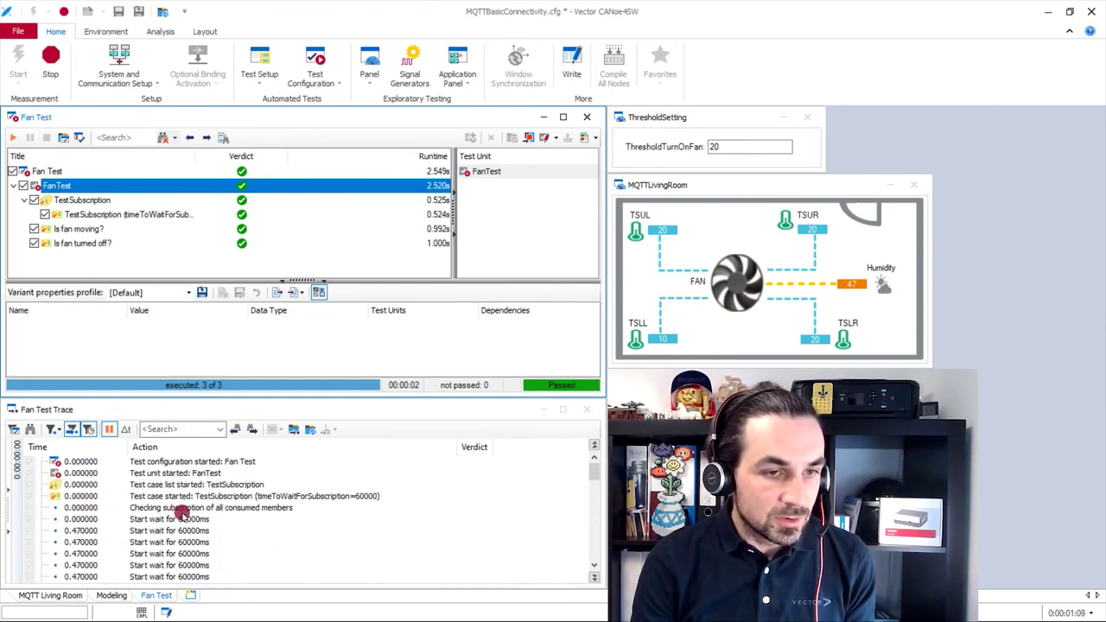
left_click(182, 518)
left_click(181, 528)
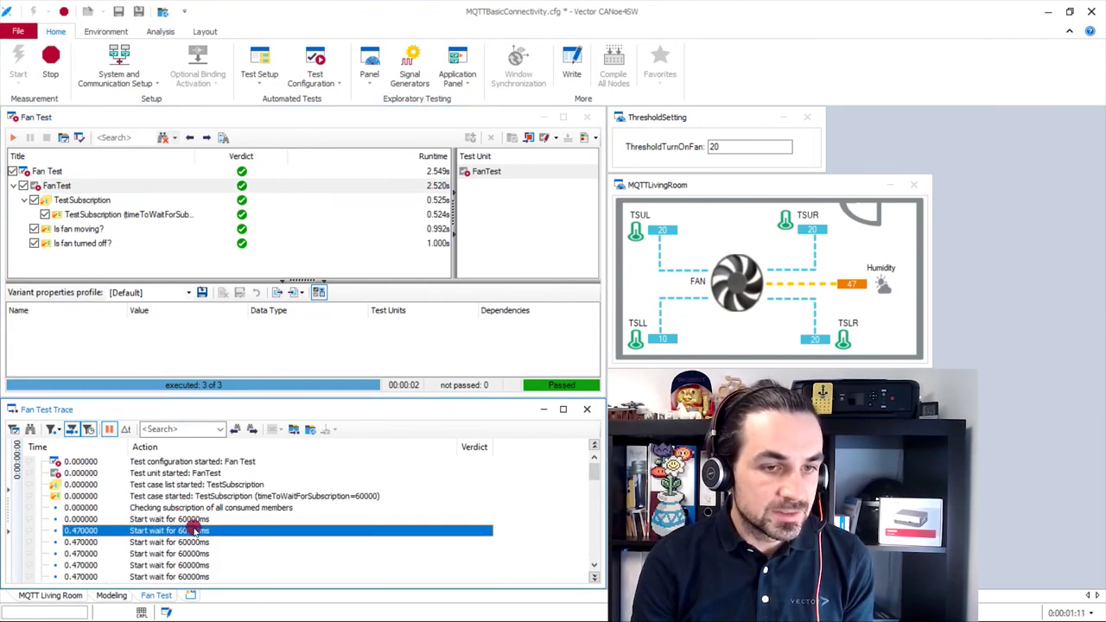
scroll(234, 519, "down", 1)
scroll(229, 521, "down", 3)
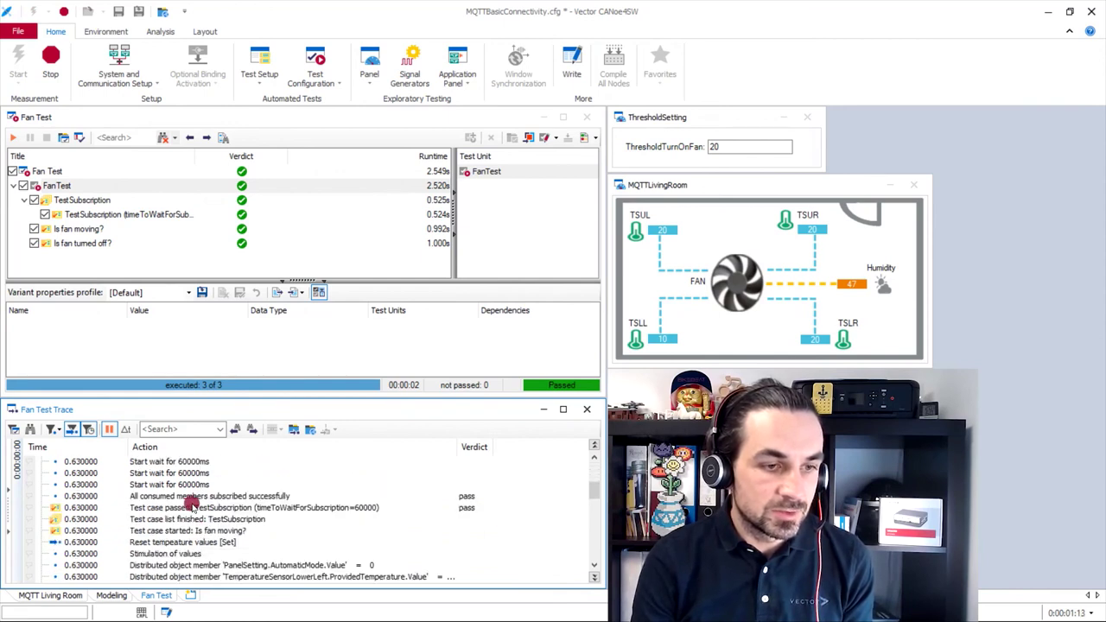